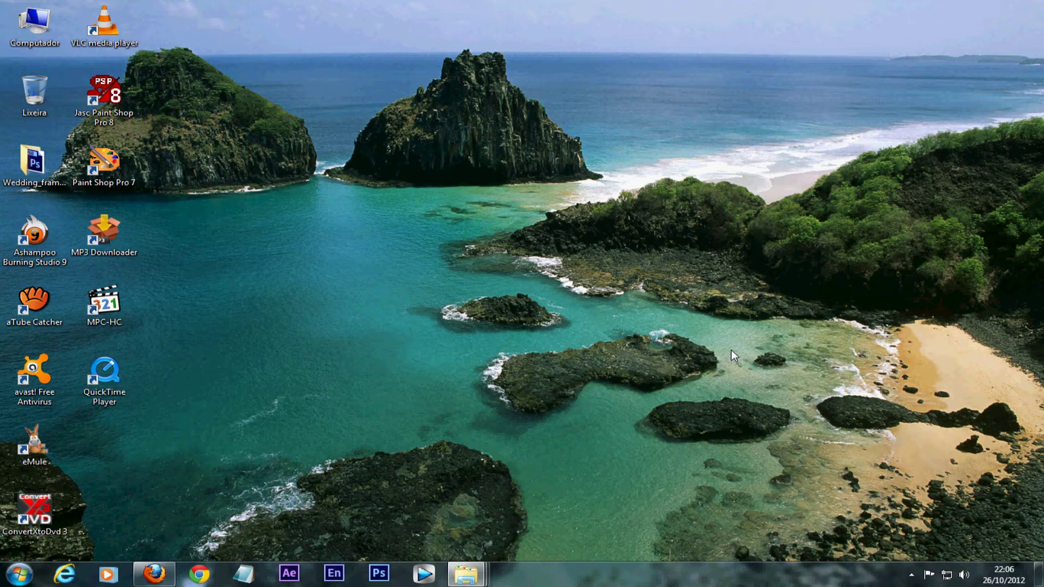
- Switch to Firefox and look through the list of downloadable filters on the fleursauvage.be Filtres page, including the Eye Candy entries
left_click(155, 573)
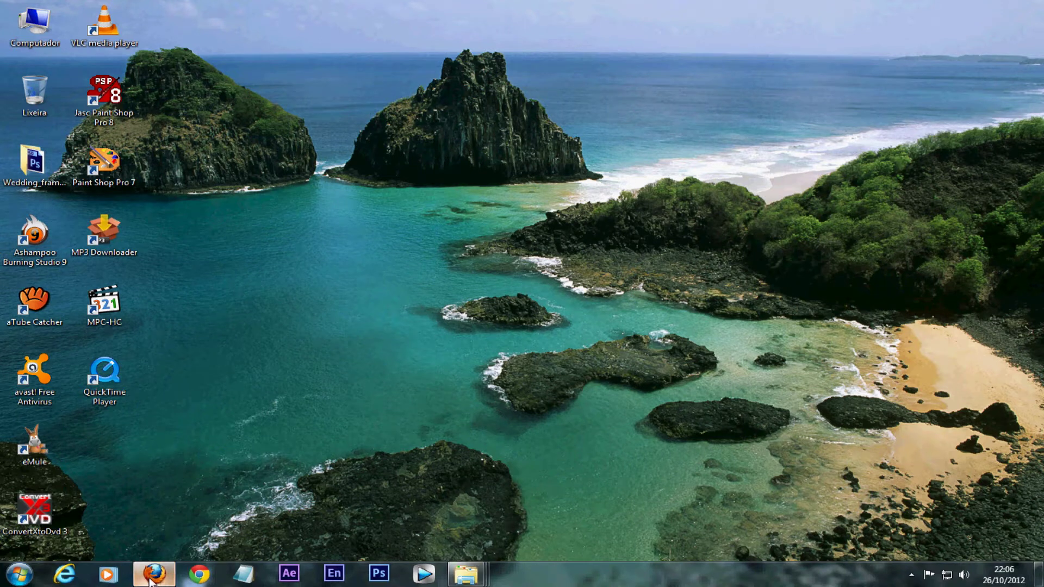
scroll(1033, 365, "up", 15)
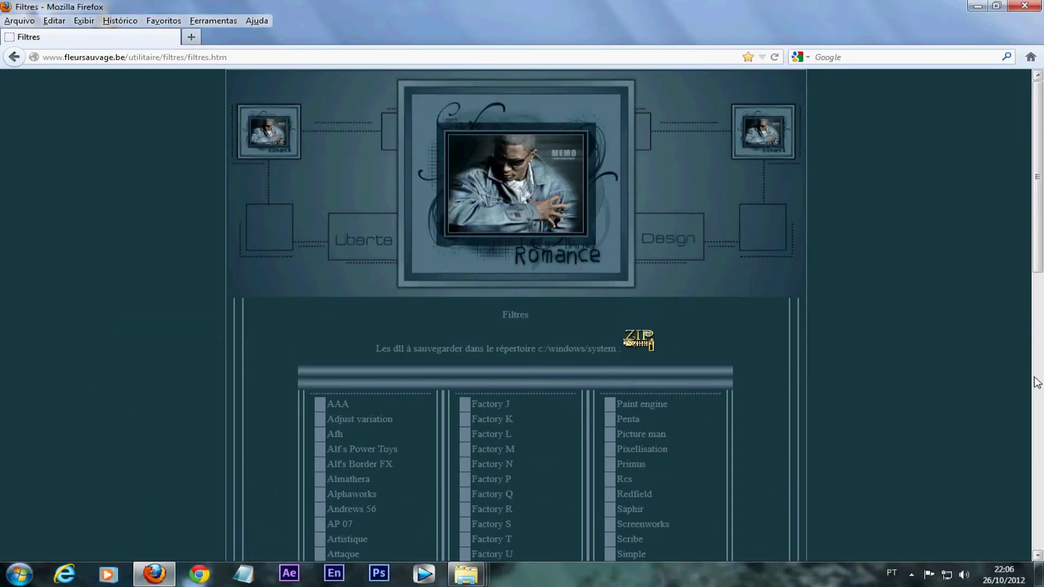
left_click_drag(1037, 242, 1041, 217)
scroll(1020, 292, "down", 10)
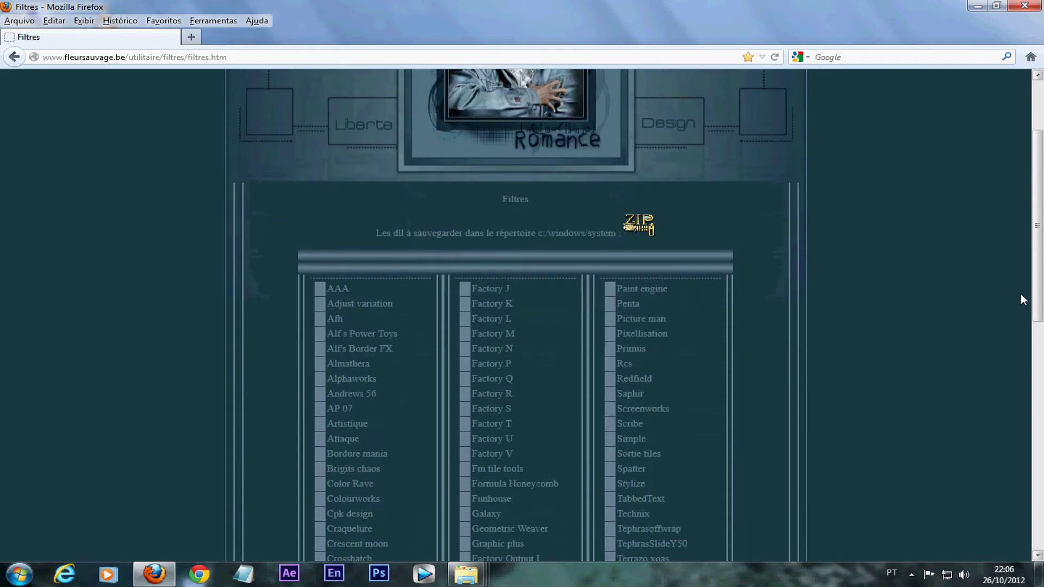
scroll(1003, 375, "down", 10)
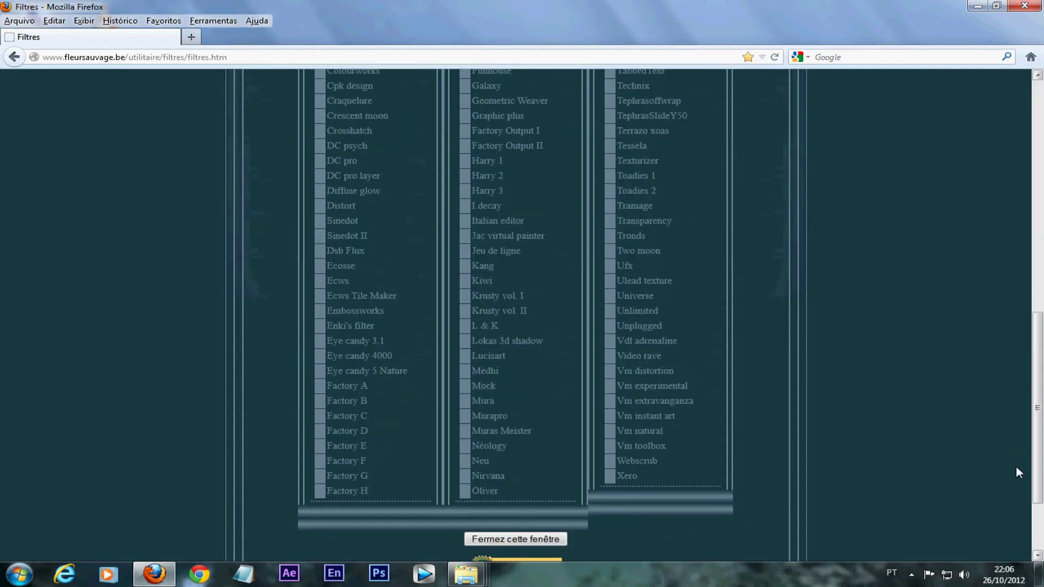
scroll(1014, 508, "down", 1)
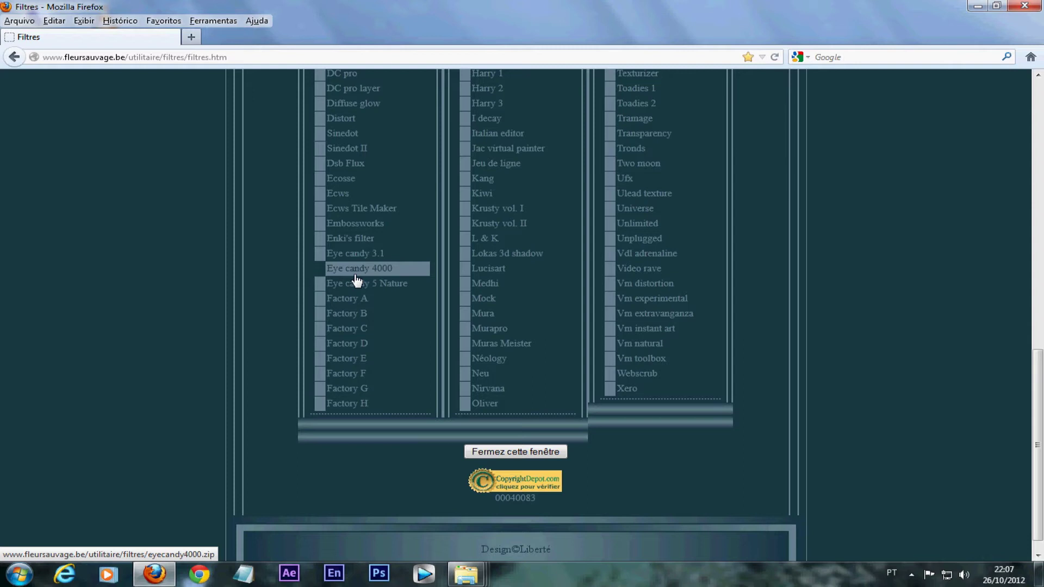
left_click(976, 7)
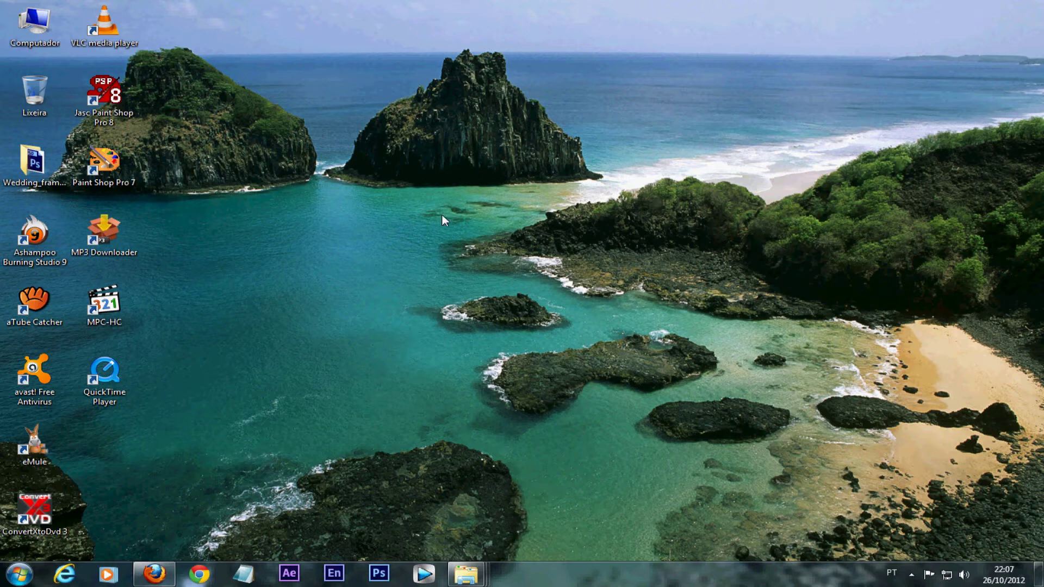
- Create a folder named "Materiais para psp" inside the personal folder on the C: drive
double_click(49, 32)
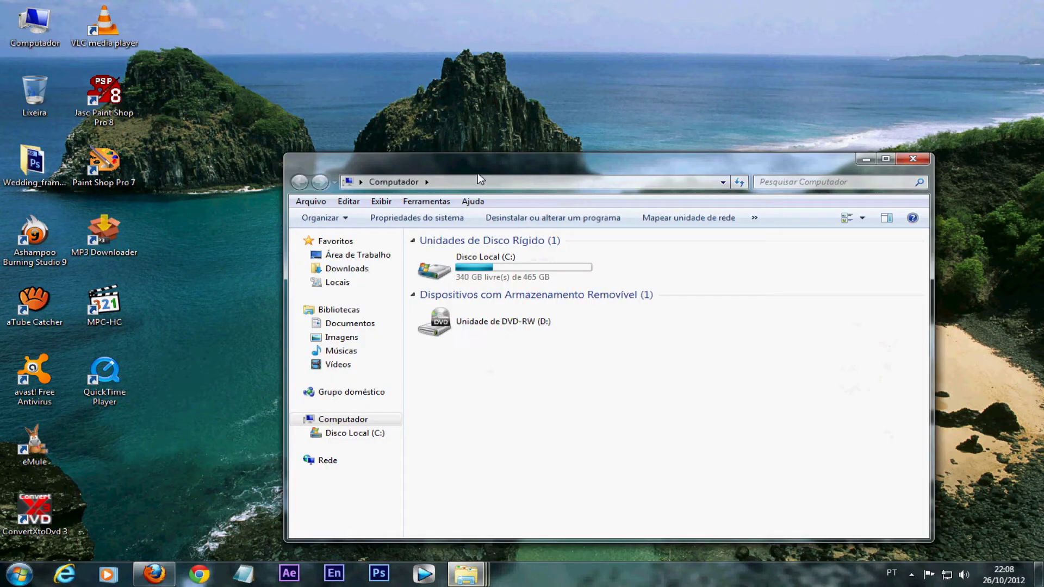
left_click(885, 159)
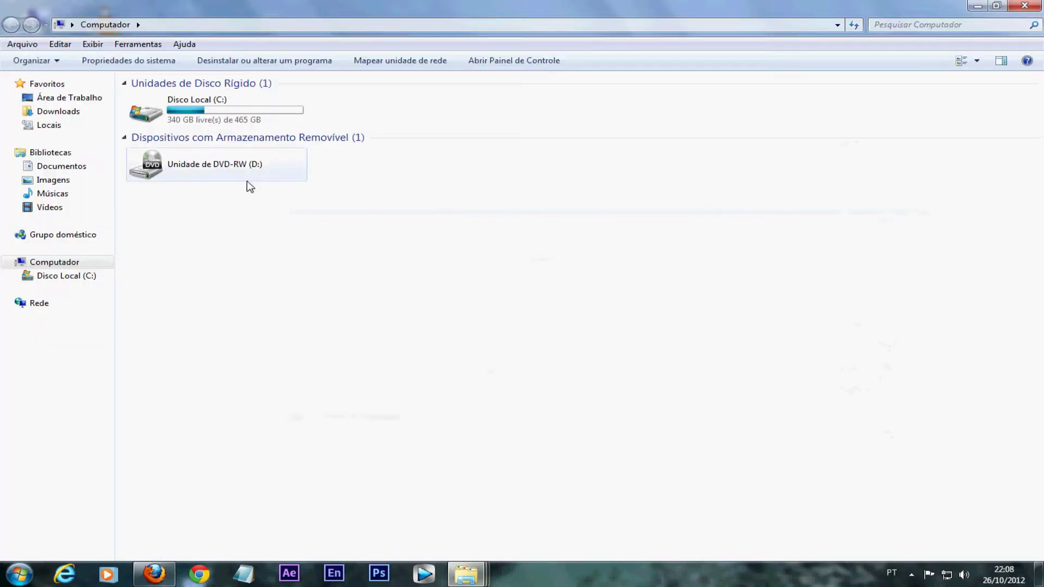
double_click(241, 121)
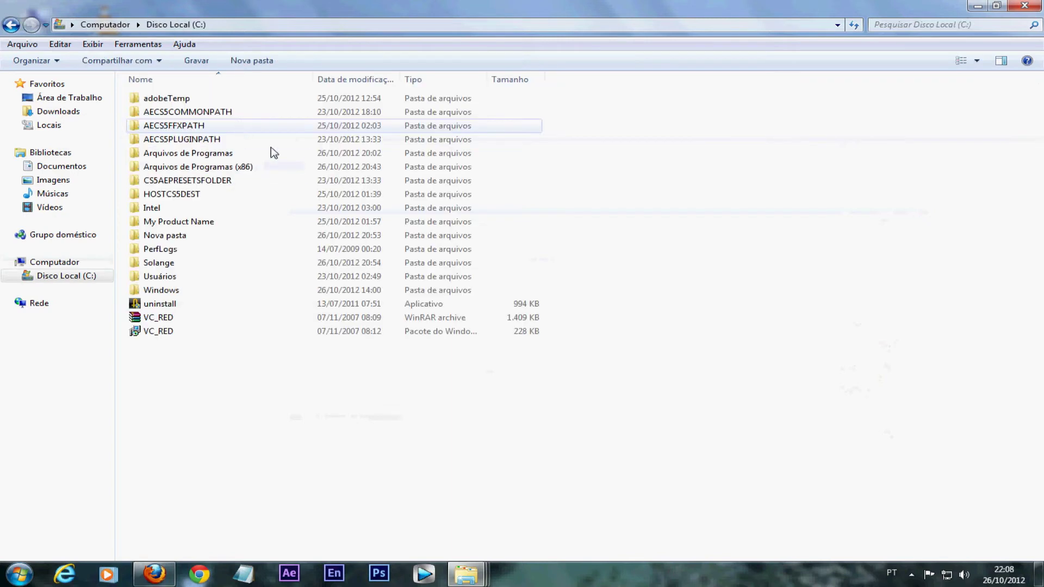
double_click(174, 263)
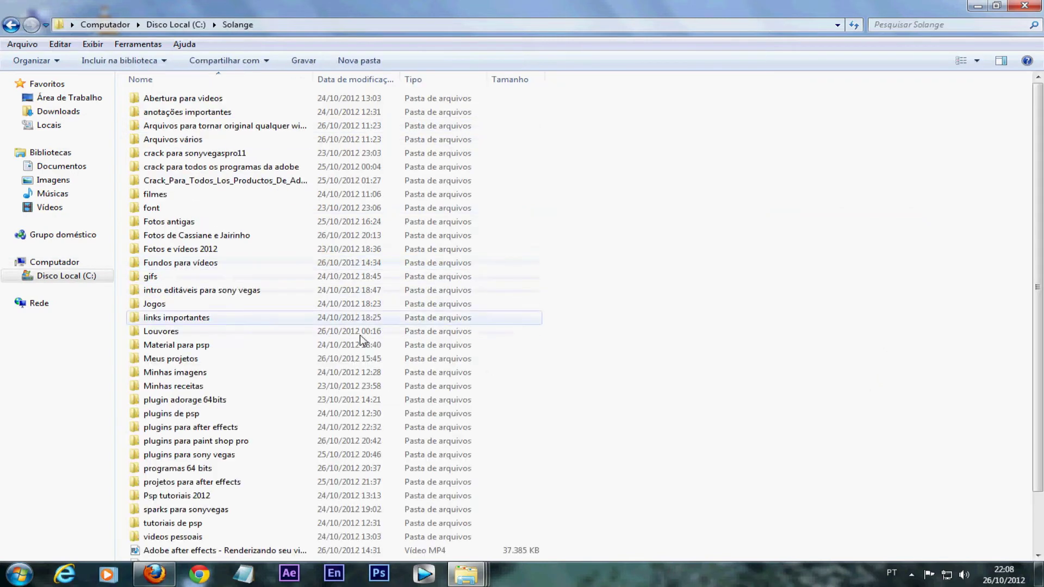
left_click(358, 60)
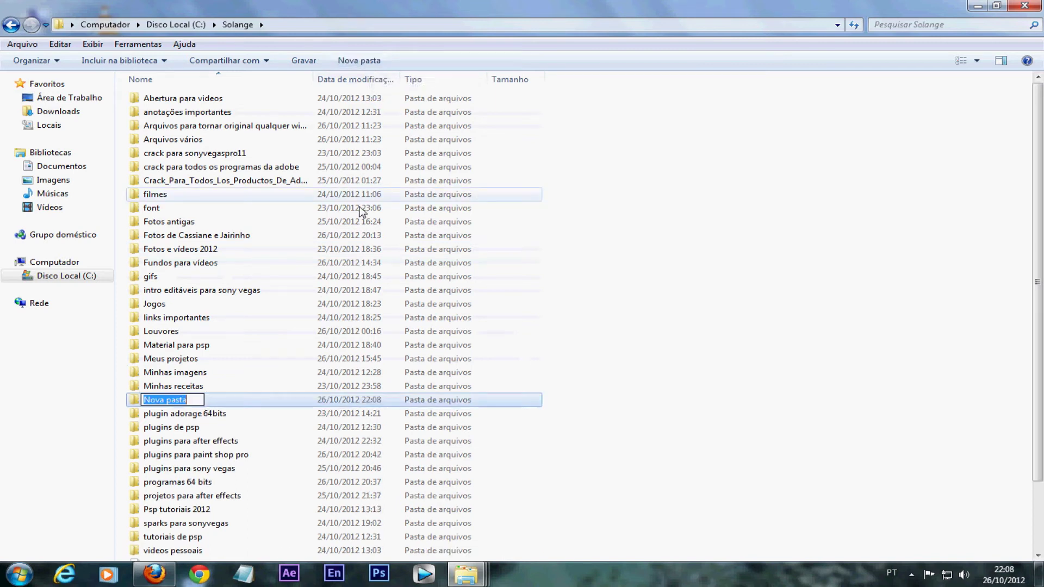
key("BackSpace")
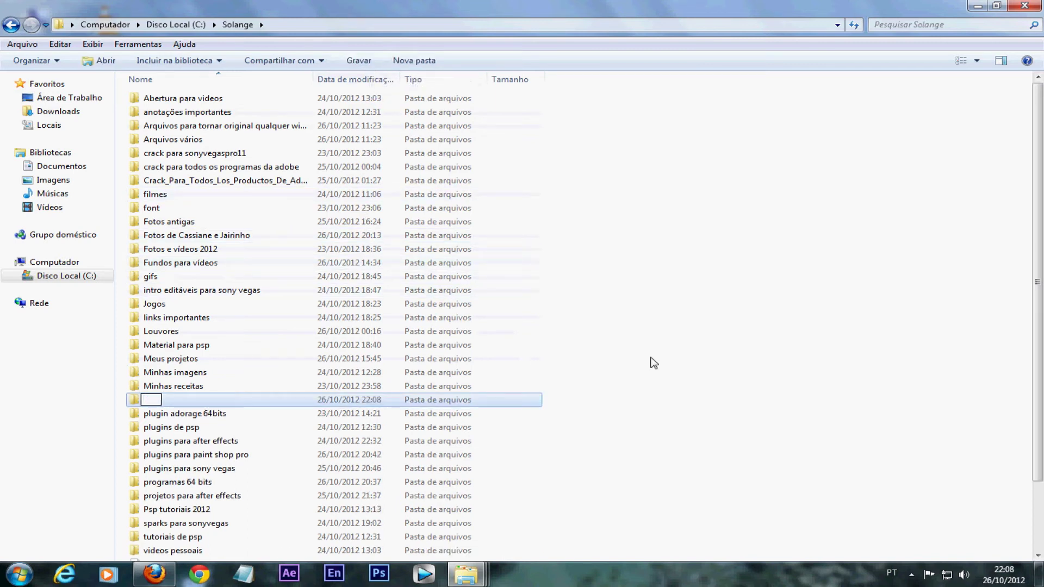
type("Materiais para")
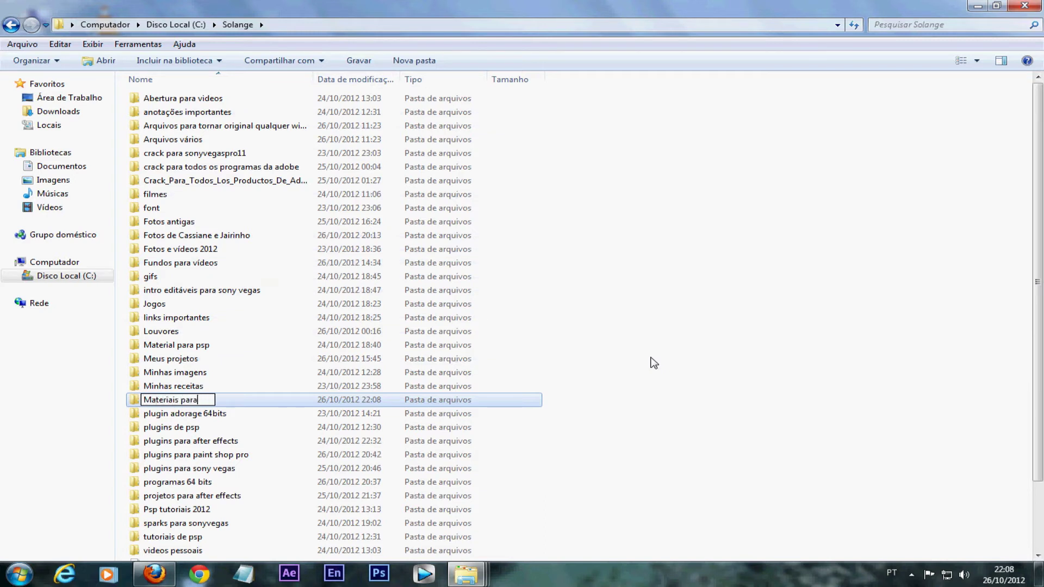
type(" psp")
key("Return")
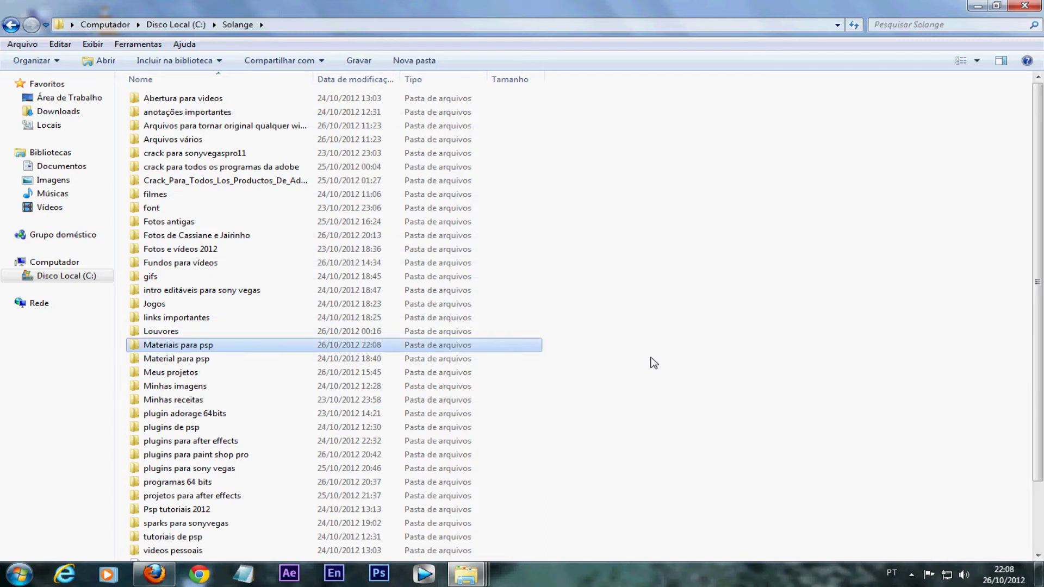
- View the subfolders inside the "Material para psp" folder, including puglins, and close the folder window
left_click(197, 361)
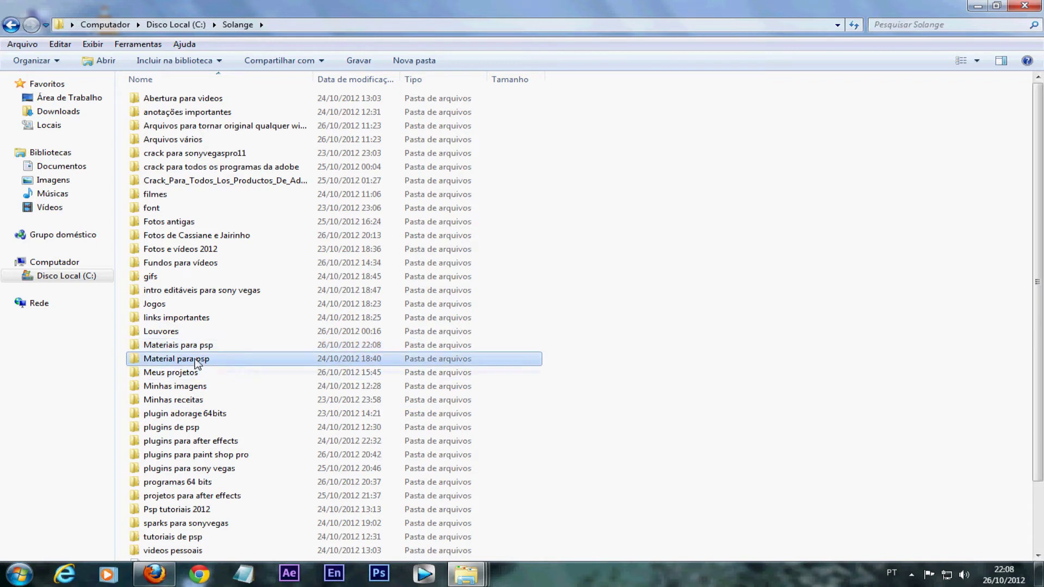
double_click(197, 361)
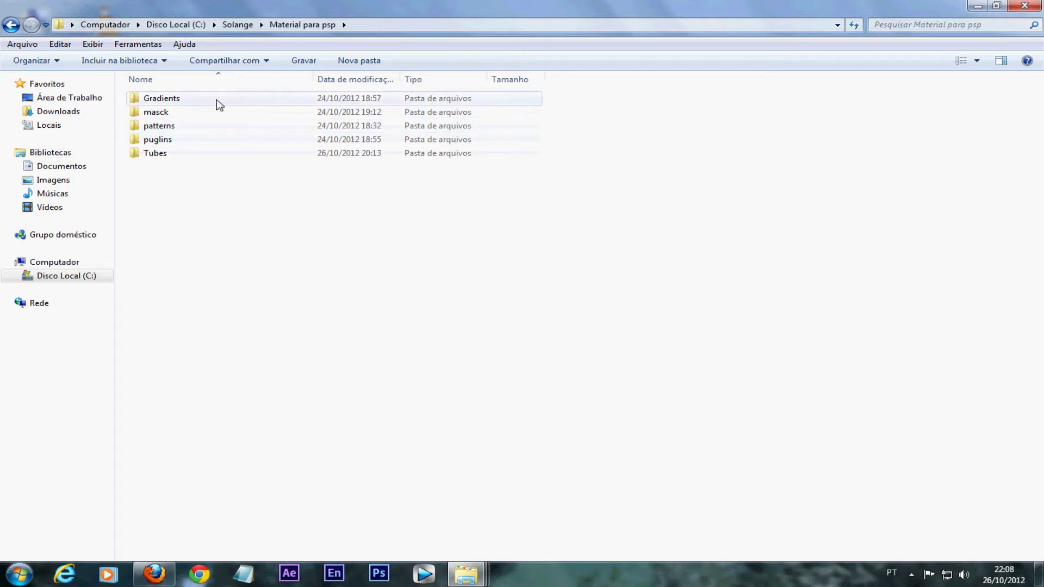
mouse_move(204, 118)
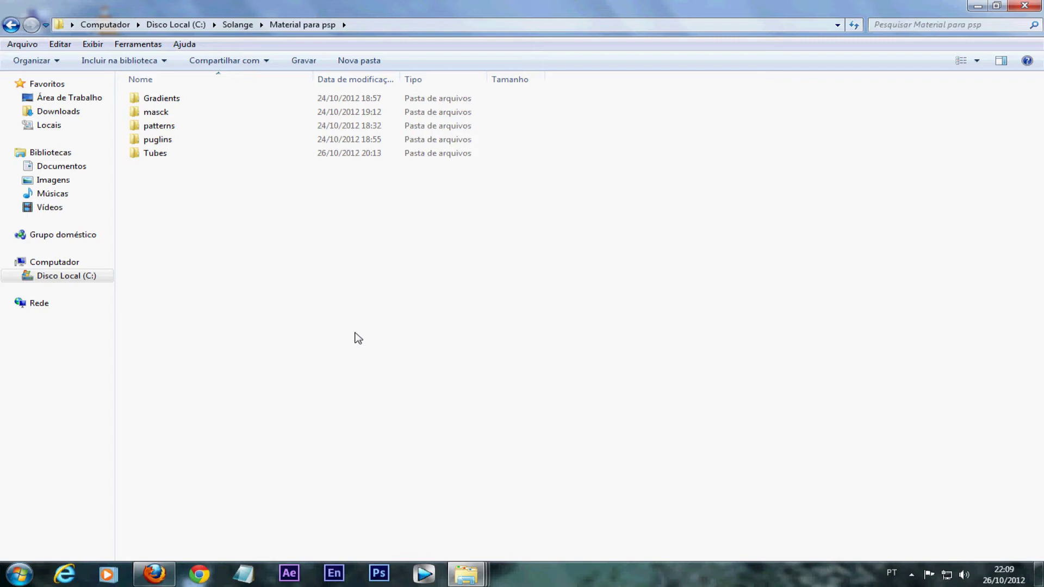
left_click(163, 139)
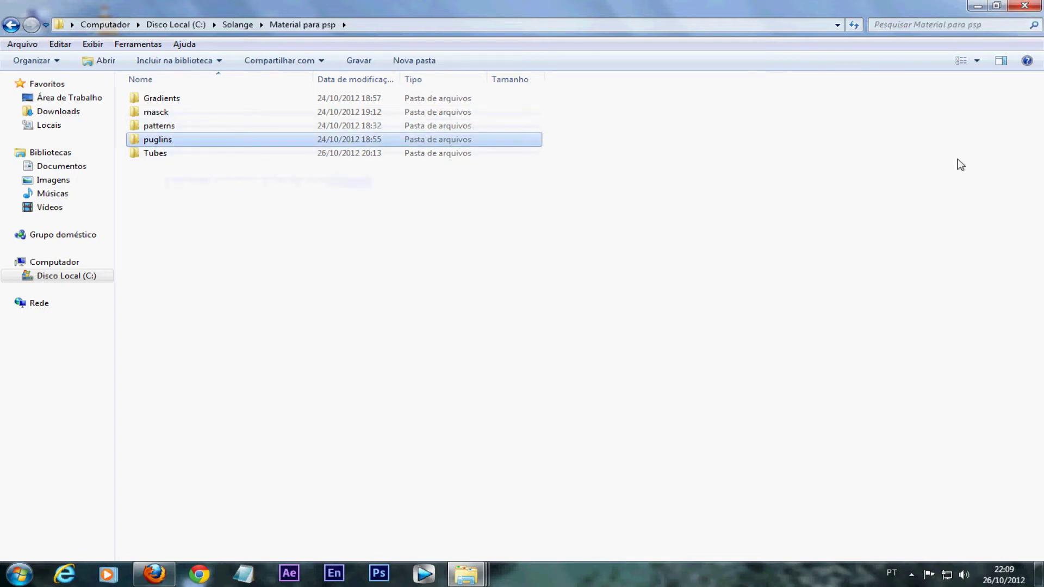
left_click(1024, 5)
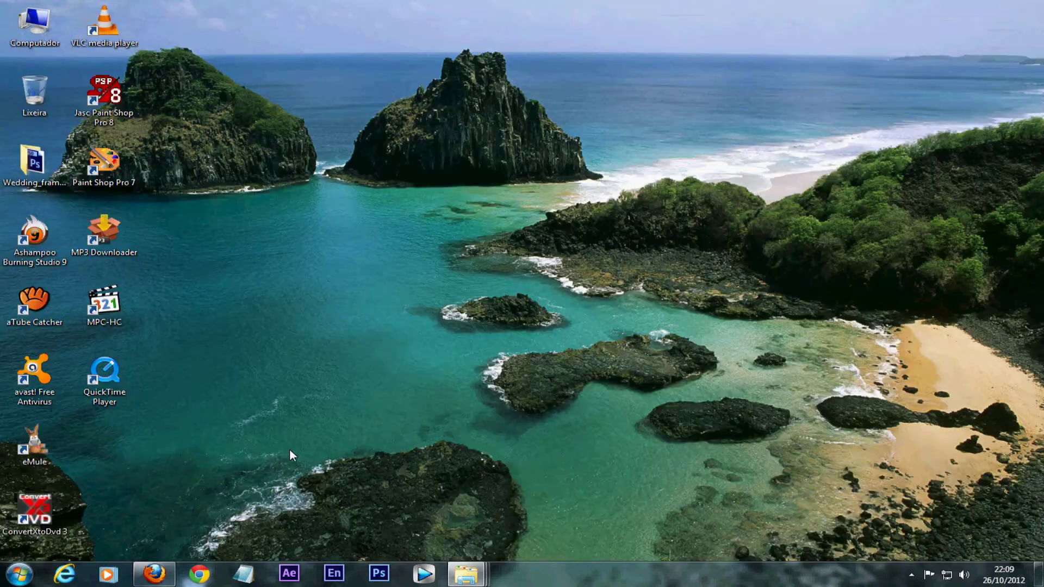
- Open the download dialog for the Eye Candy 4000 zip from the filters page in Firefox and dismiss it without downloading
left_click(155, 573)
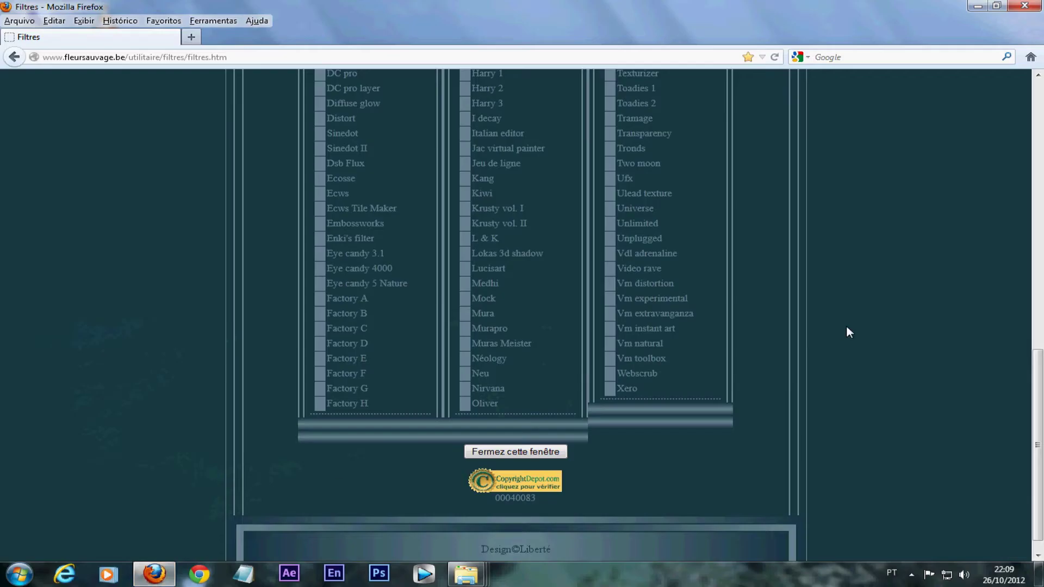
scroll(864, 369, "down", 4)
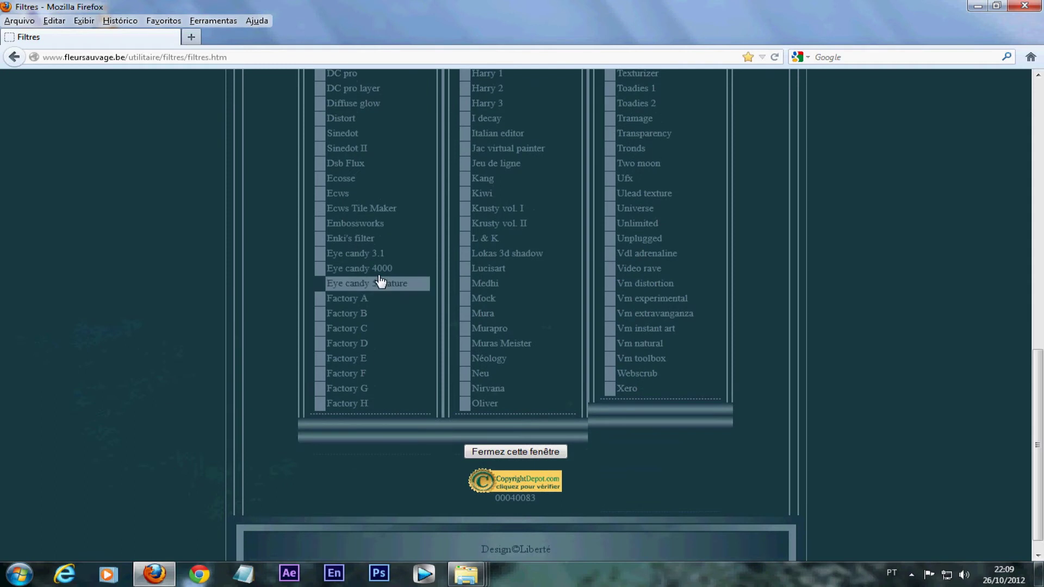
left_click(375, 270)
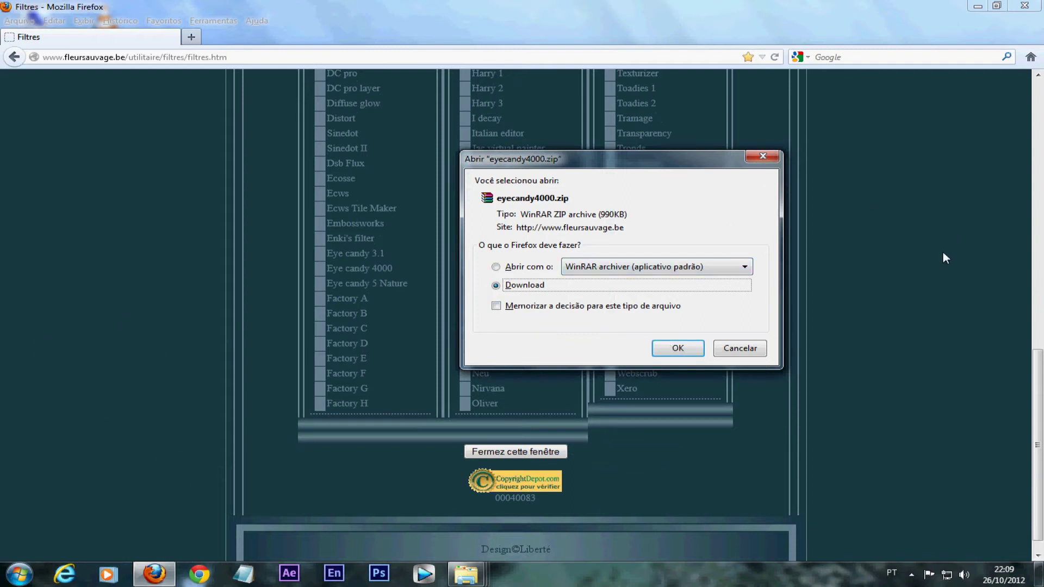
left_click(768, 157)
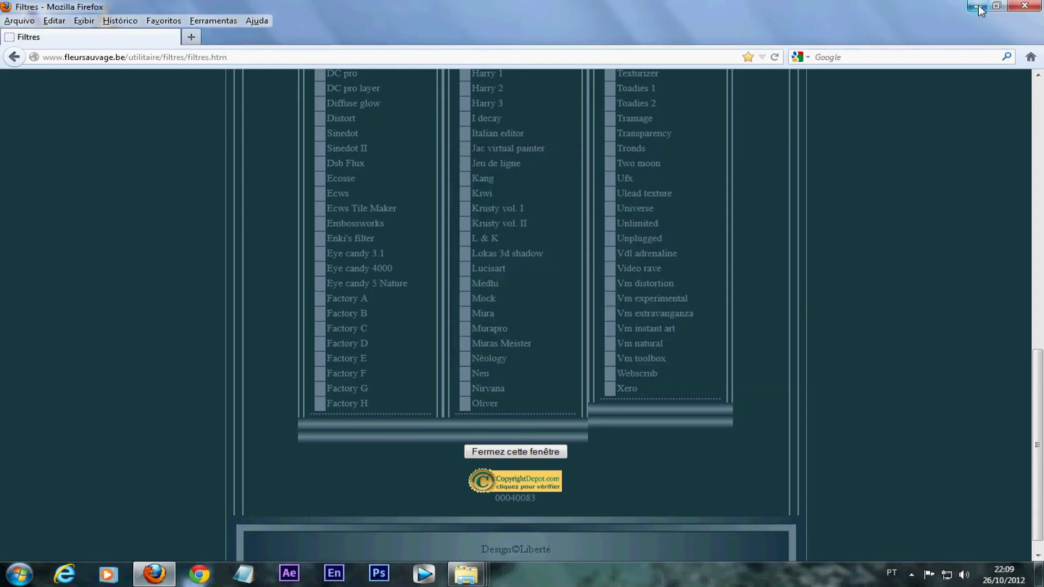
left_click(975, 7)
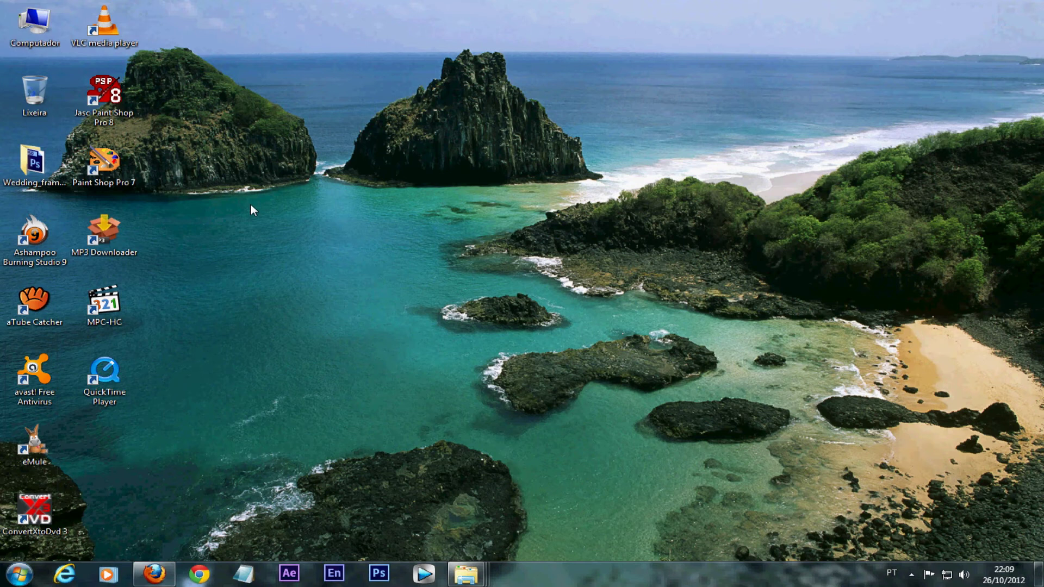
- Open the "plugins para paint shop pro" folder inside the personal folder on the C: drive
left_click(40, 36)
double_click(41, 37)
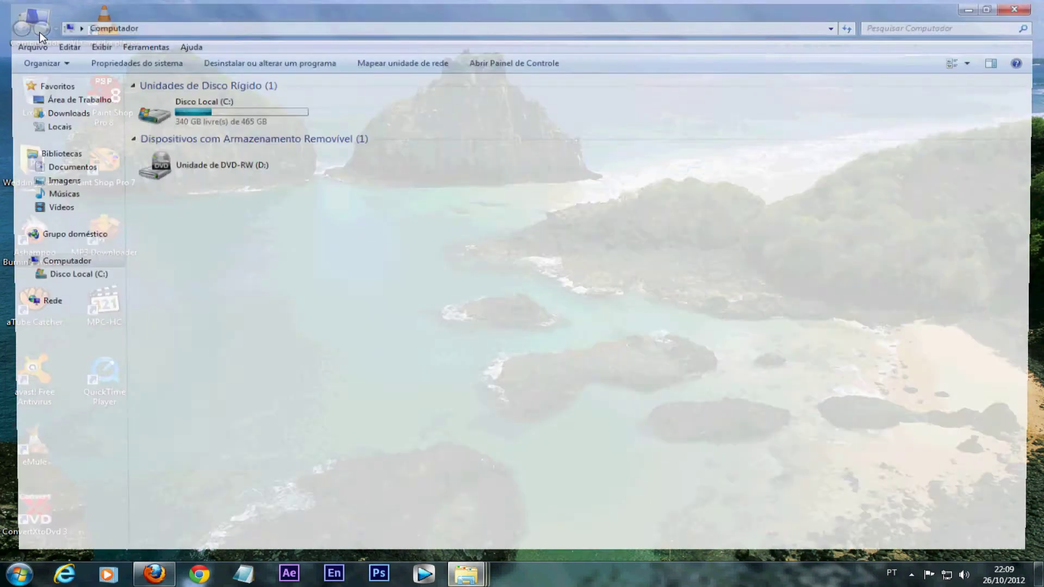
double_click(214, 131)
double_click(159, 262)
scroll(348, 434, "down", 2)
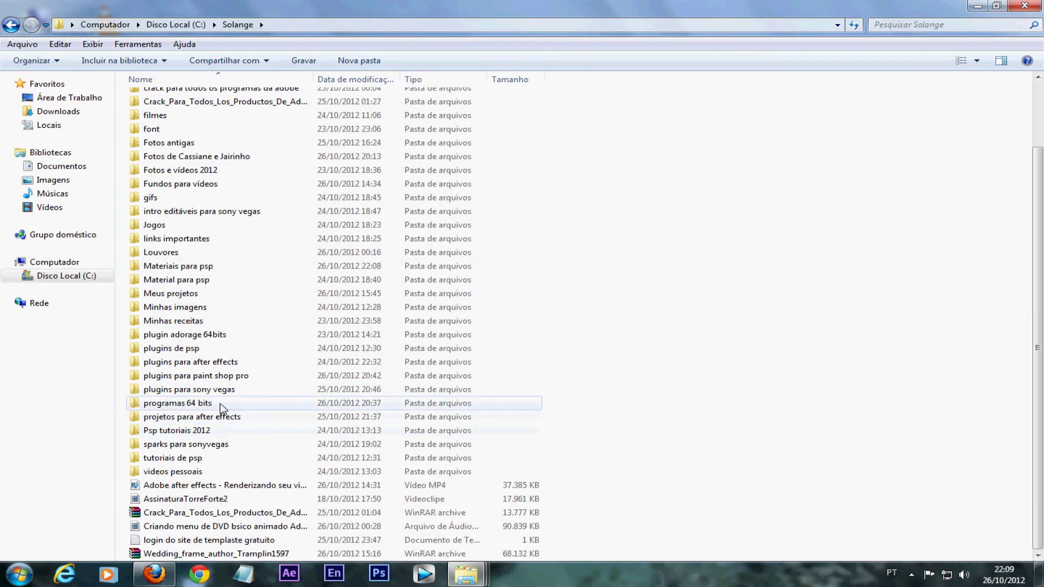
double_click(210, 375)
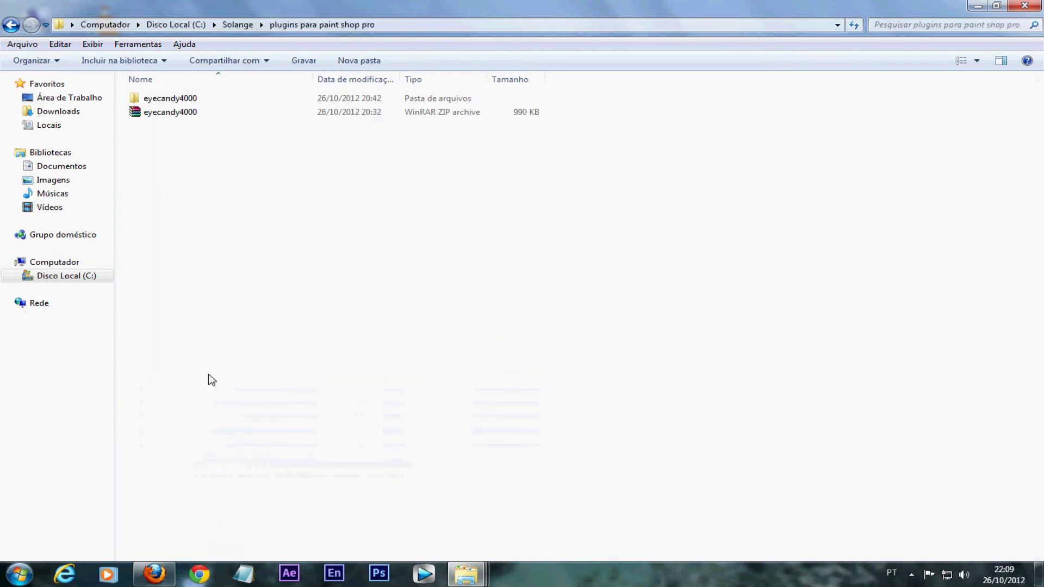
- Check the extraction options for the eyecandy4000 zip archive and open the inner eyecandy4000 folder of its extracted copy
left_click(170, 113)
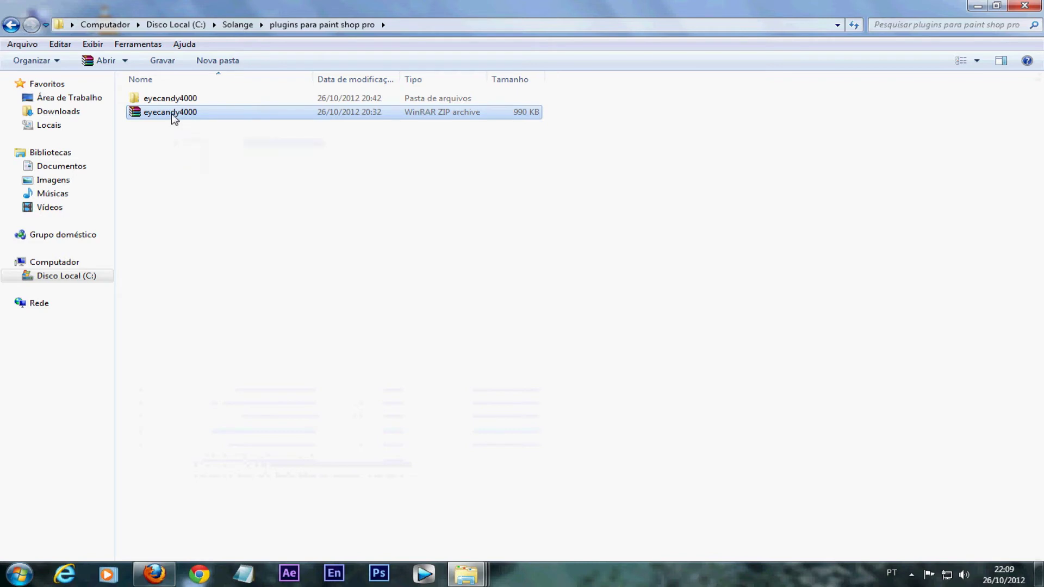
right_click(172, 116)
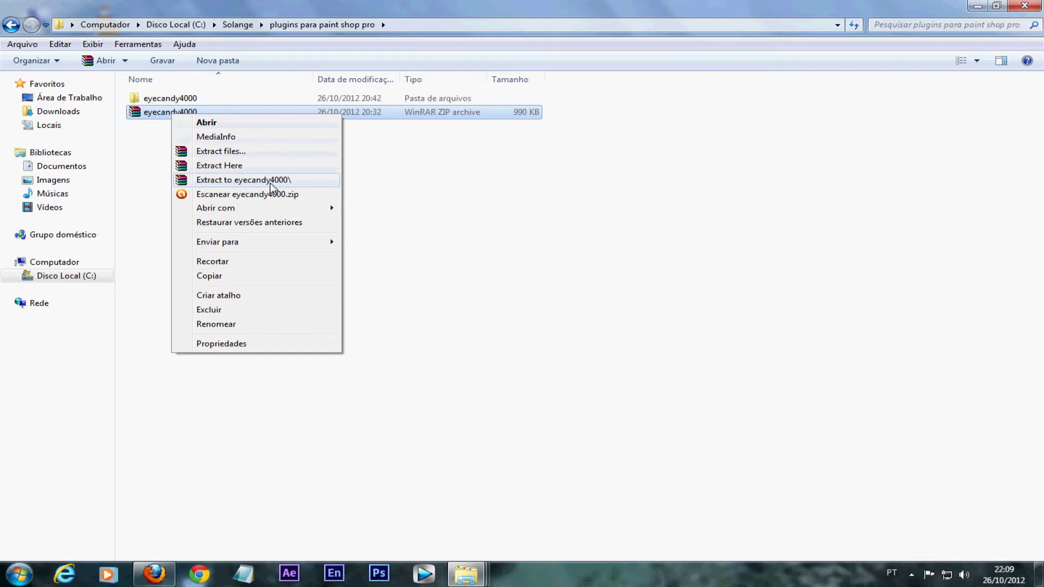
left_click(183, 103)
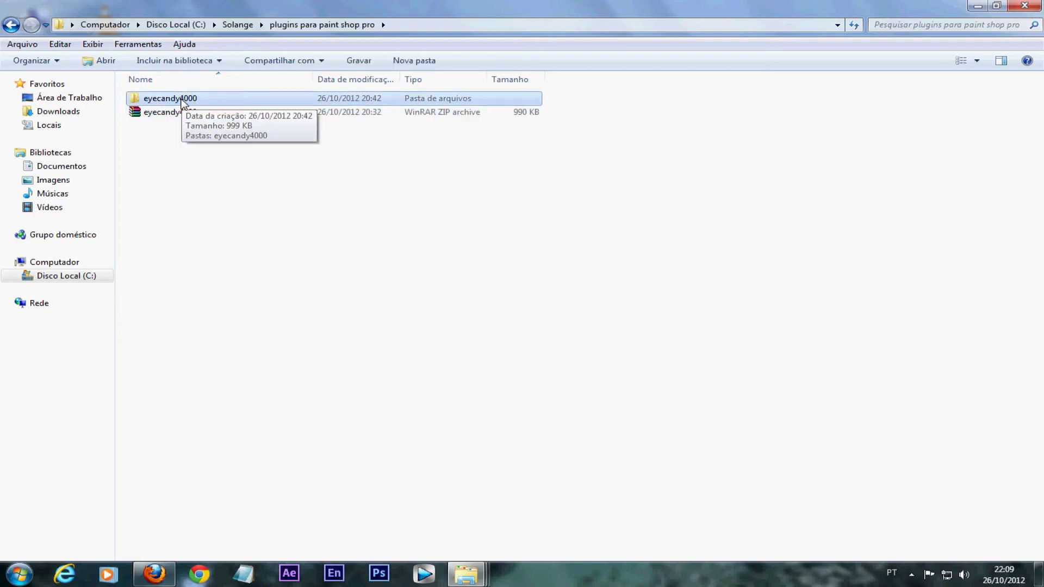
double_click(183, 103)
double_click(183, 105)
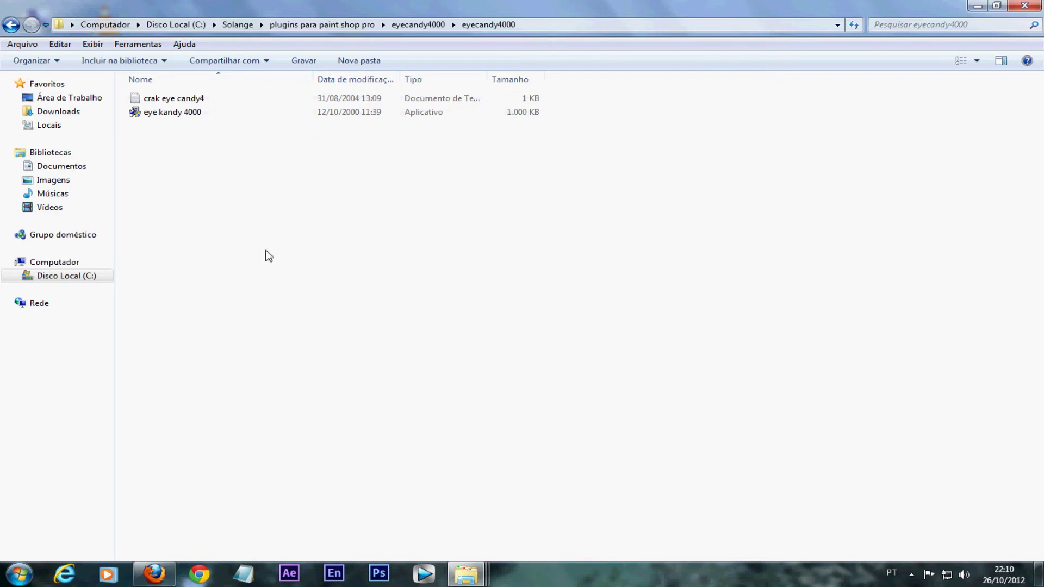
- Launch the "eye kandy 4000" installer and accept its license agreement
left_click(187, 116)
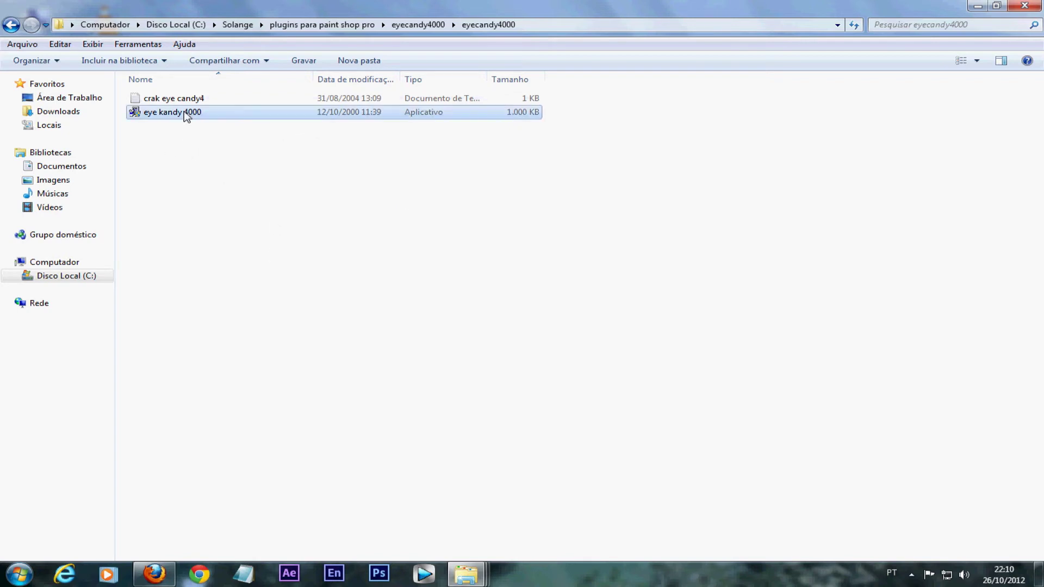
double_click(185, 113)
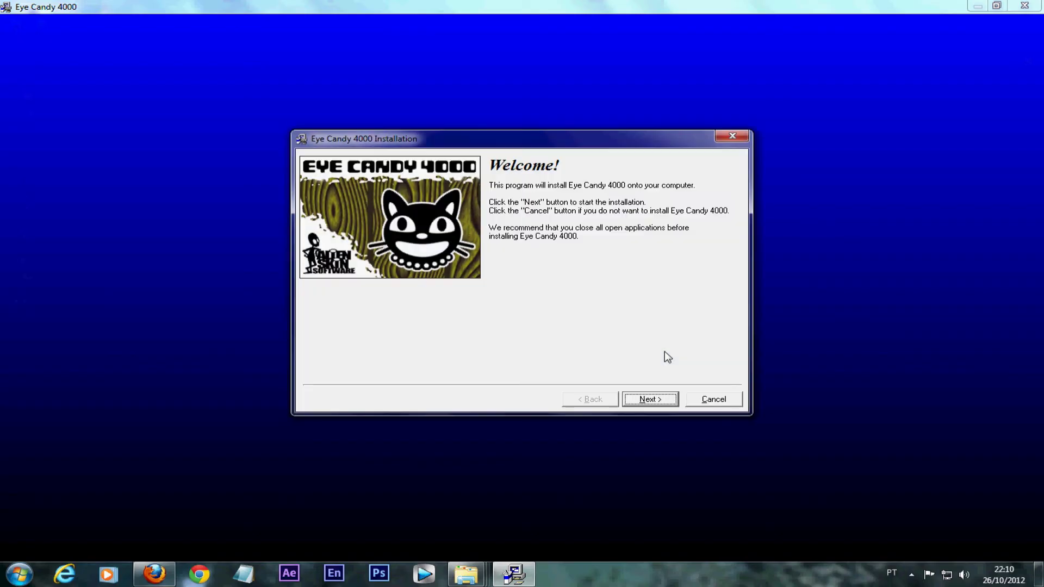
left_click(660, 400)
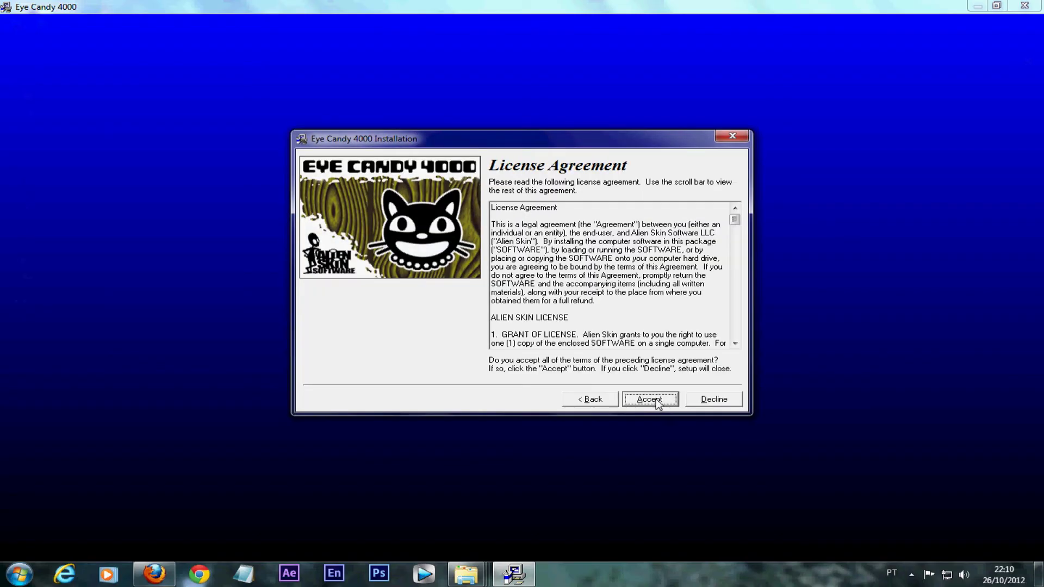
left_click(650, 400)
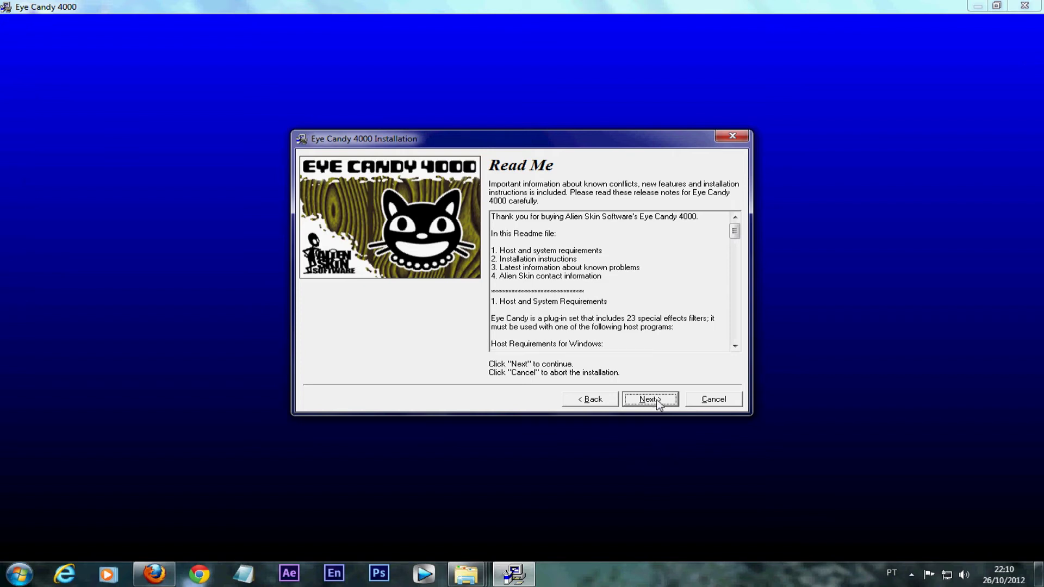
- Continue past the Read Me page, enter the registered user's name and clear the product registration code field
left_click(657, 401)
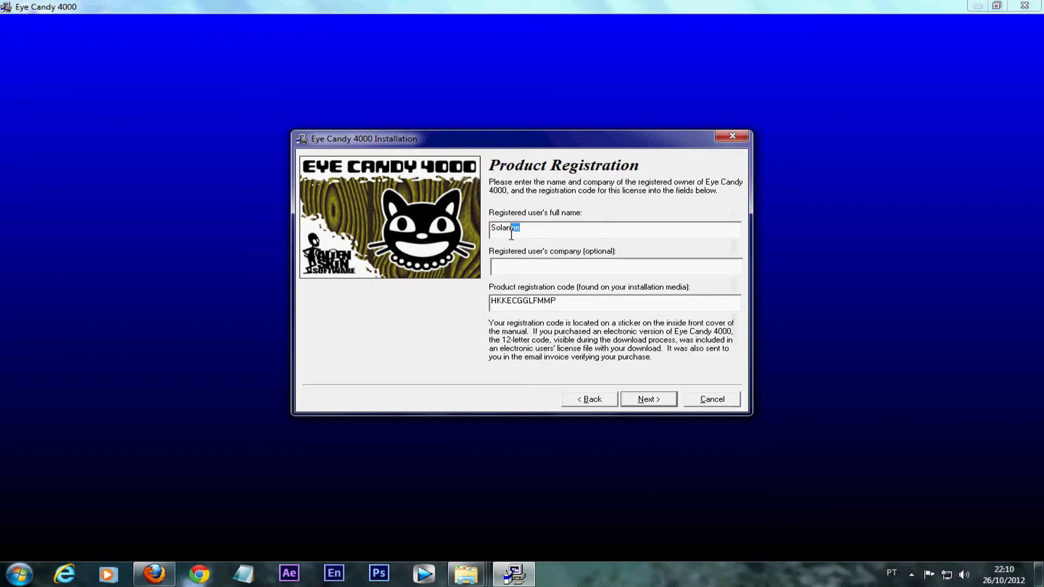
key("BackSpace")
type("Solange")
left_click(573, 272)
left_click_drag(584, 311, 474, 306)
key("BackSpace")
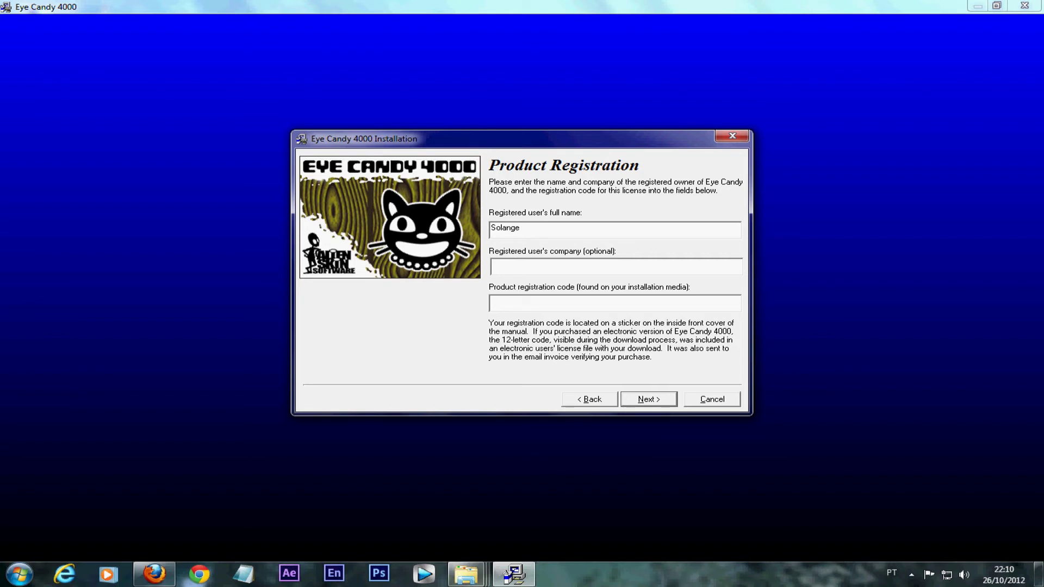
- Close the duplicate eyecandy4000 and Área de Trabalho folder windows and bring up the inner eyecandy4000 folder containing the installer
left_click(465, 574)
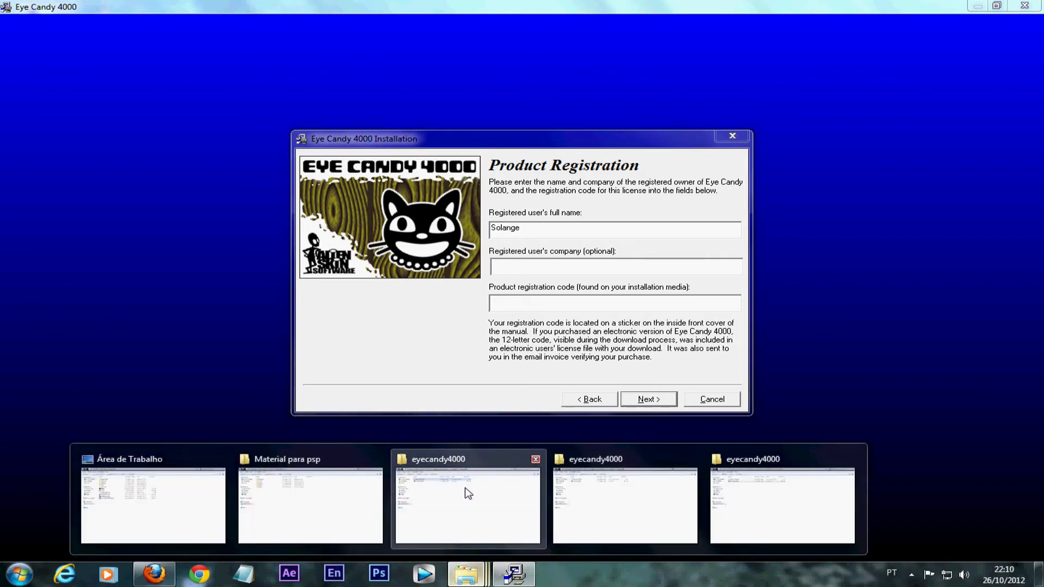
left_click(535, 460)
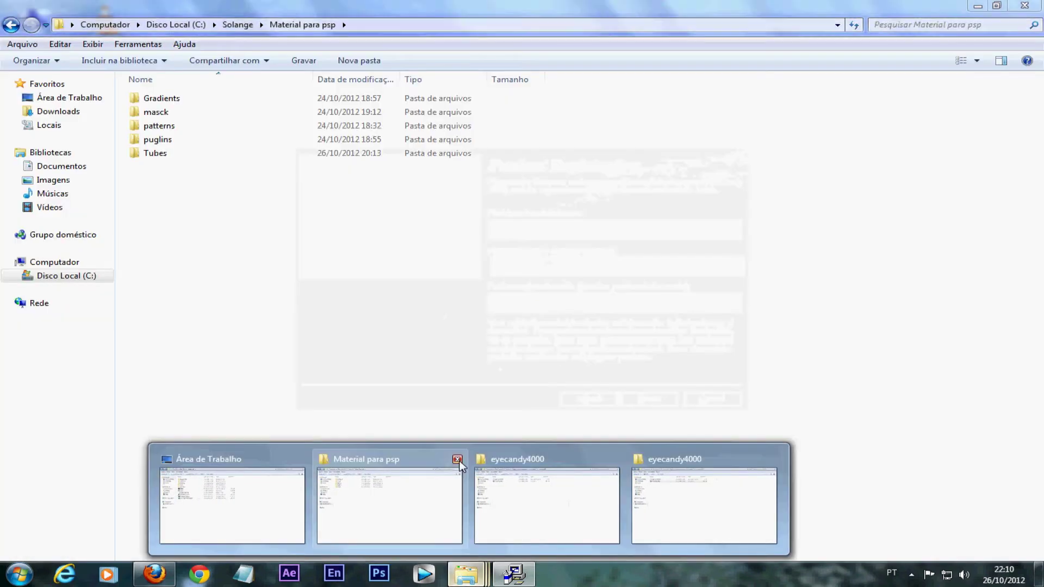
left_click(322, 466)
mouse_move(466, 574)
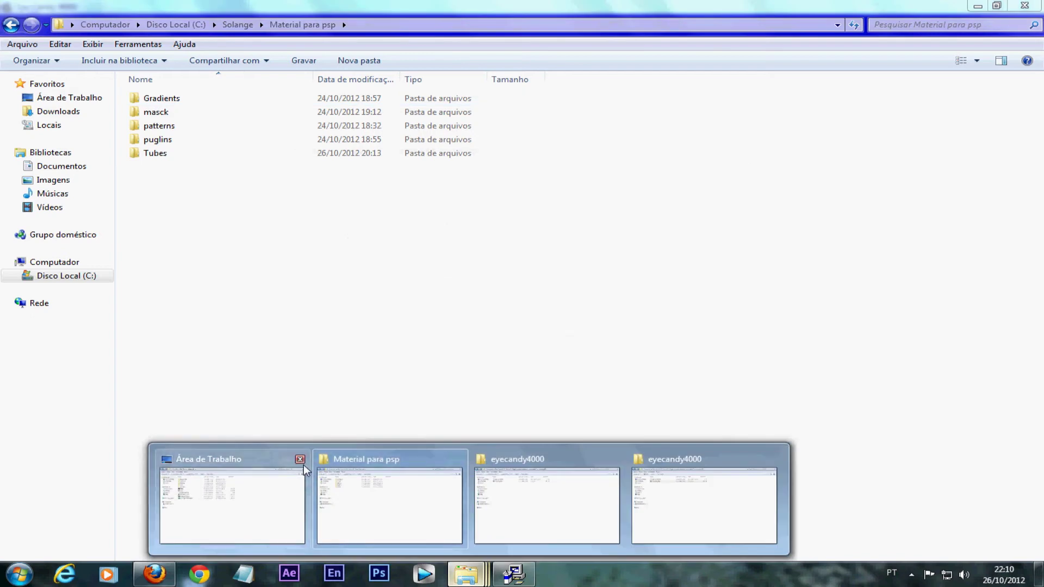
left_click(301, 461)
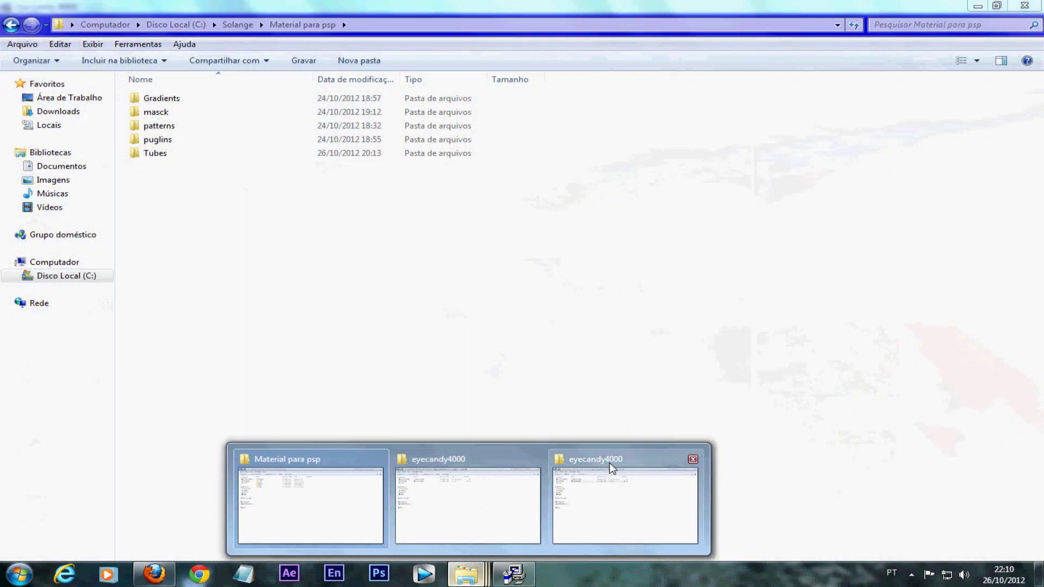
left_click(674, 462)
left_click(471, 578)
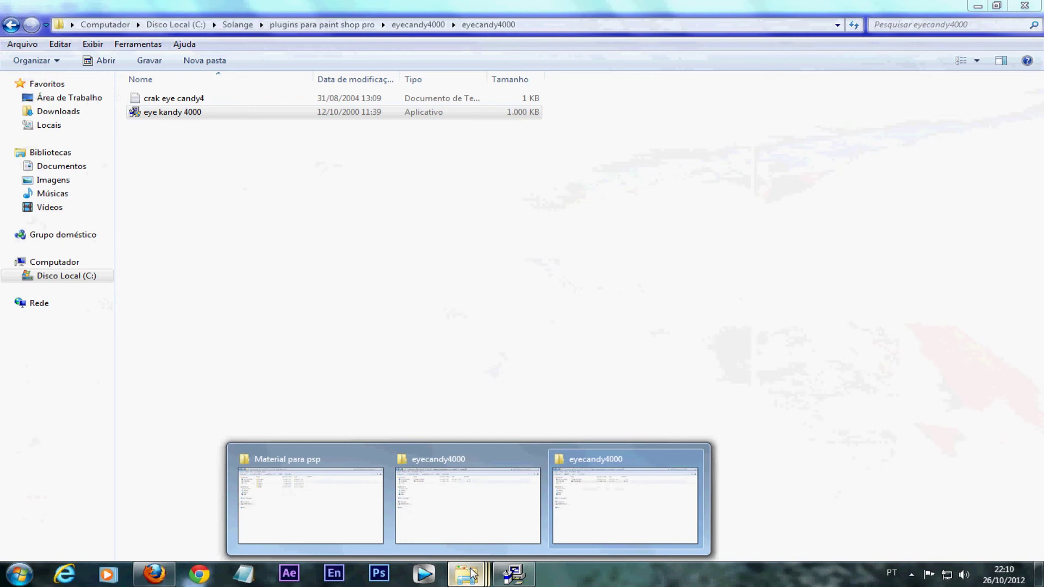
left_click(202, 197)
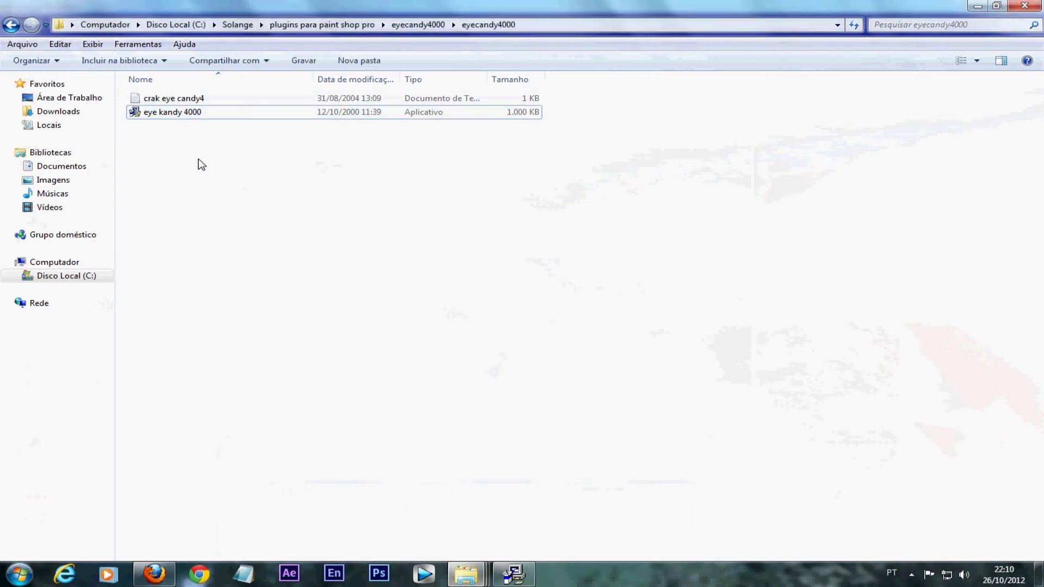
- Open the "crak eye candy4" text file and copy the registration code from it
double_click(181, 99)
left_click_drag(812, 83, 694, 68)
right_click(696, 67)
left_click(734, 110)
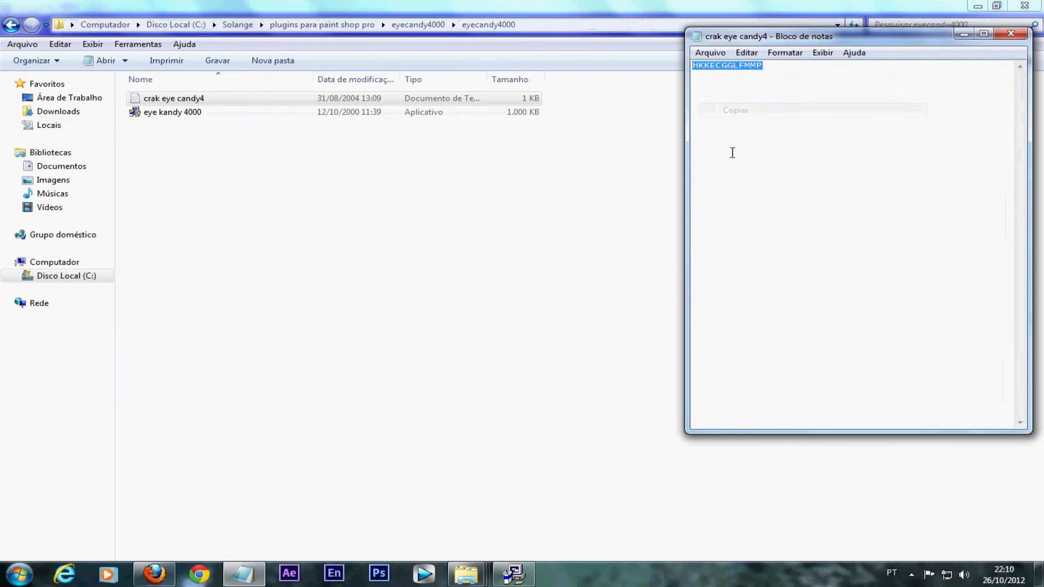
- Return to the Eye Candy 4000 installer, paste the product registration code into its field and continue
left_click(514, 574)
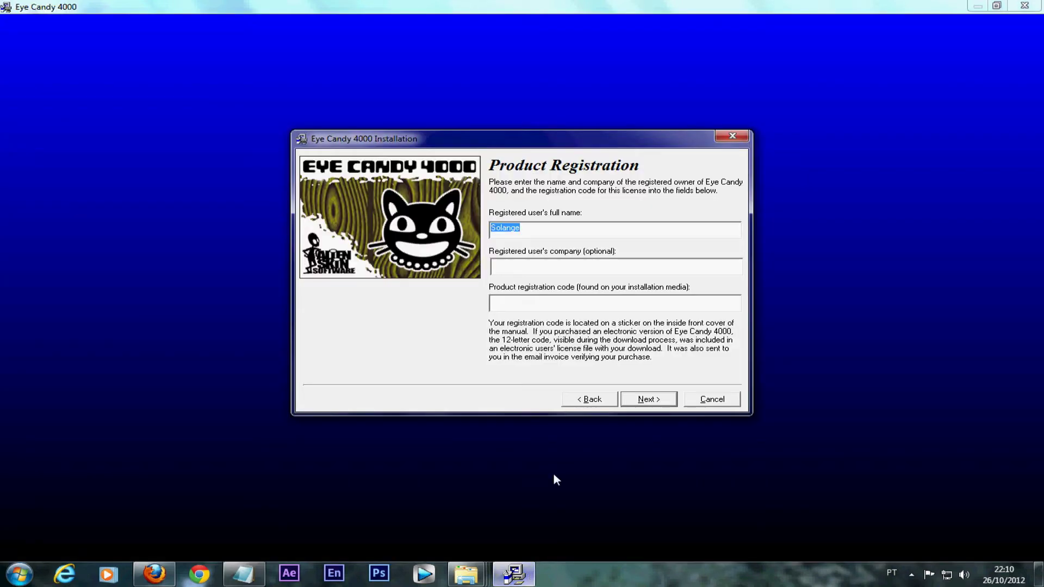
left_click(518, 306)
key("ctrl+v")
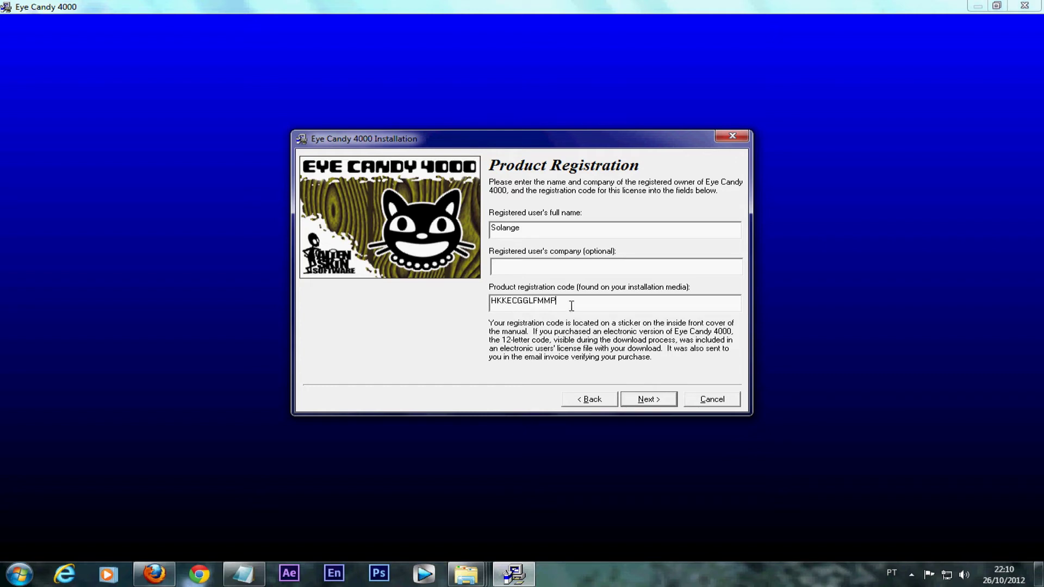
left_click(648, 402)
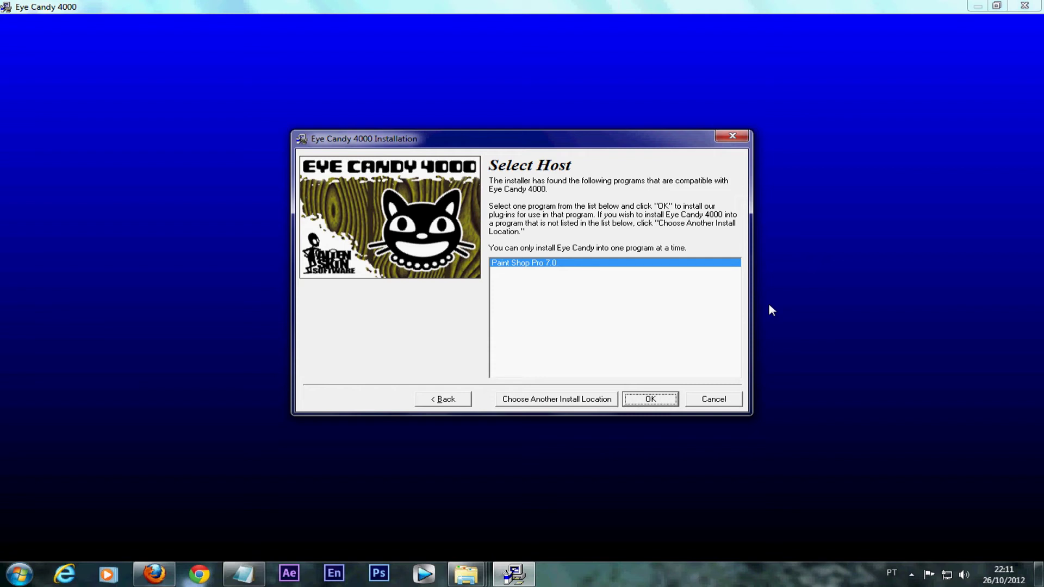
- Choose another install location and install Eye Candy 4000 into the "puglins" folder of "Material para psp" inside the personal folder
left_click(581, 400)
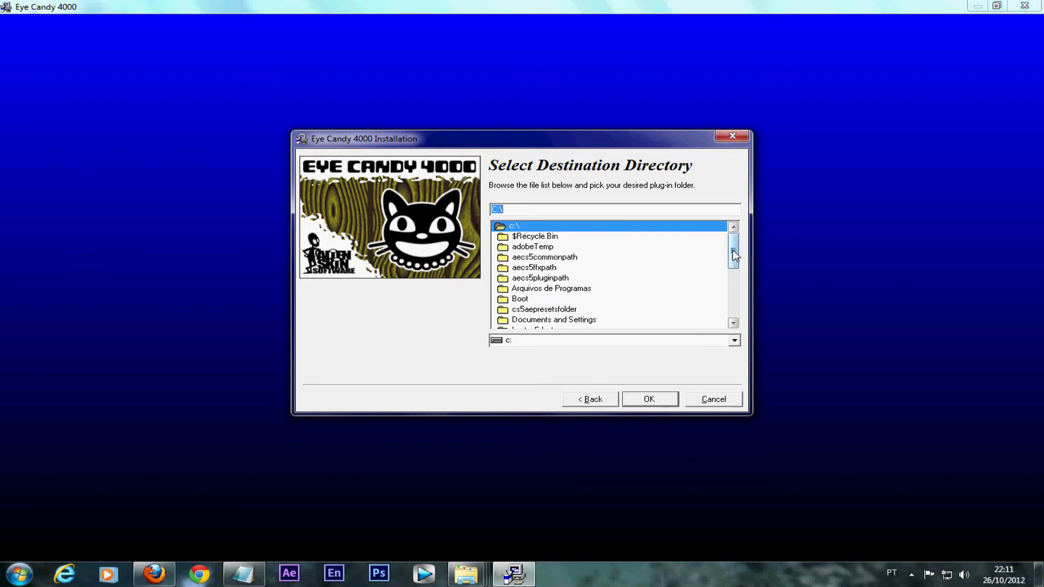
left_click_drag(732, 263, 734, 315)
double_click(674, 299)
left_click_drag(737, 248, 735, 285)
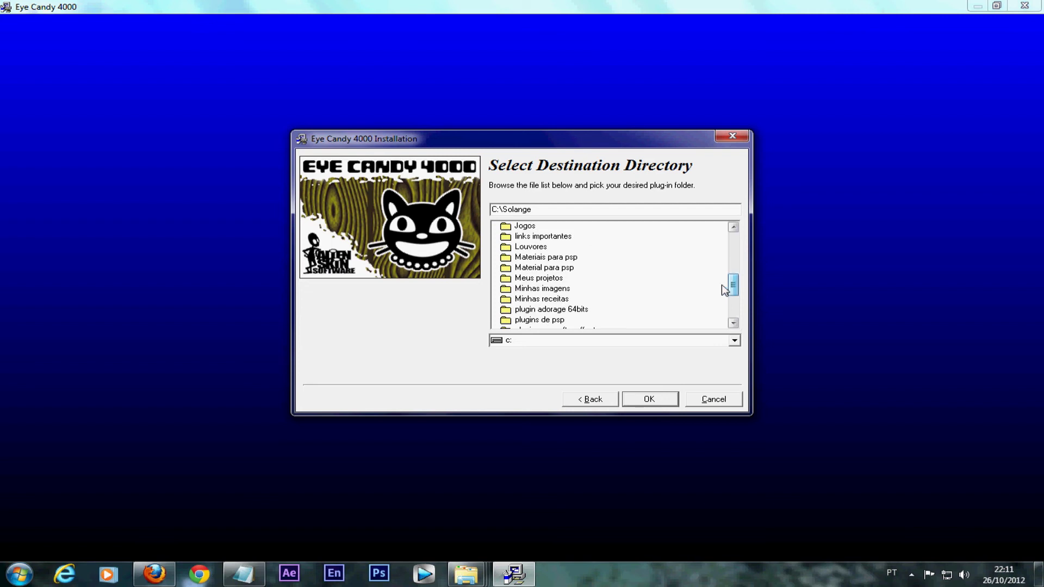
double_click(556, 268)
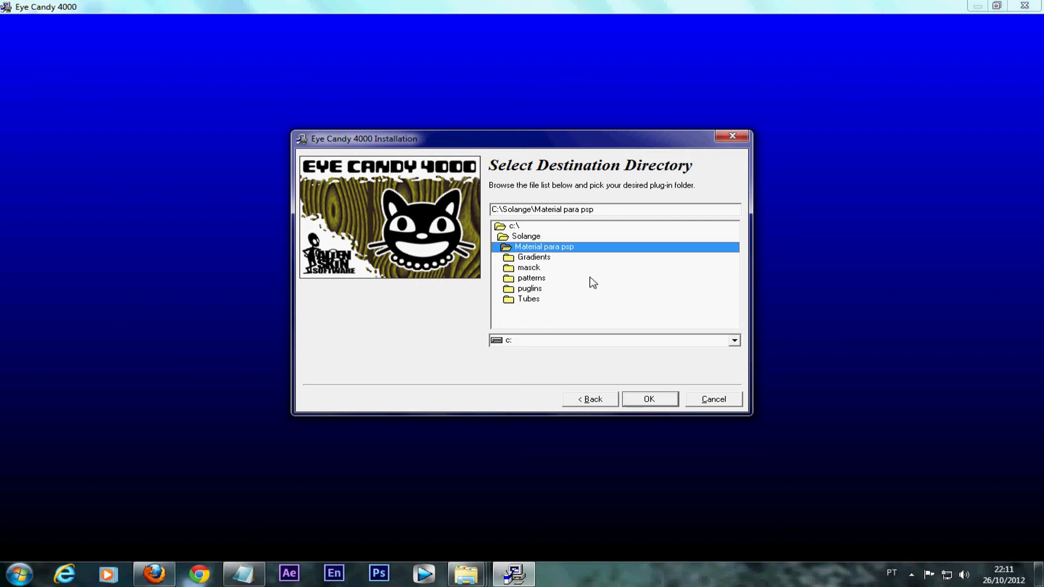
double_click(532, 290)
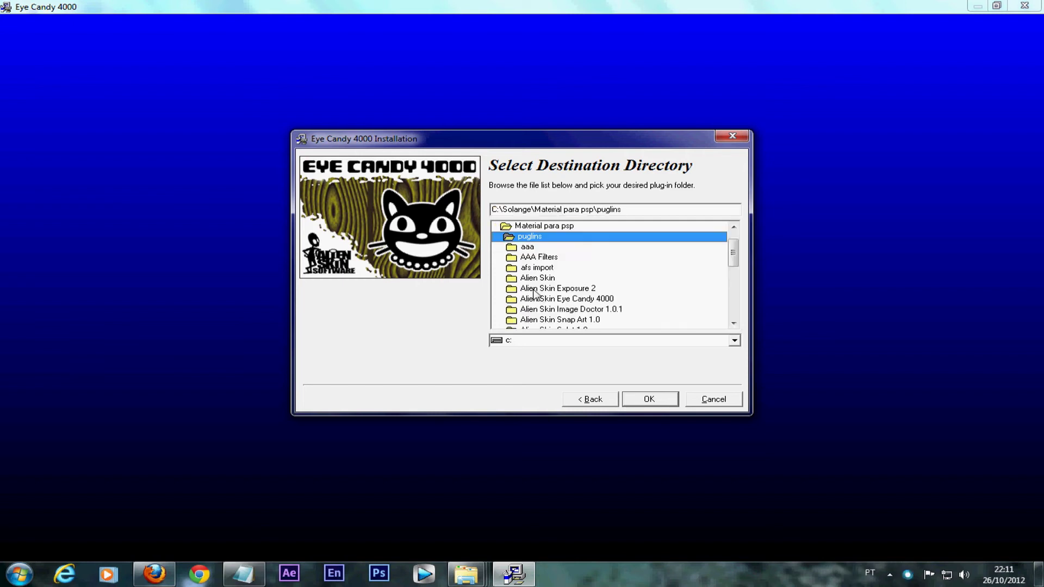
left_click(650, 400)
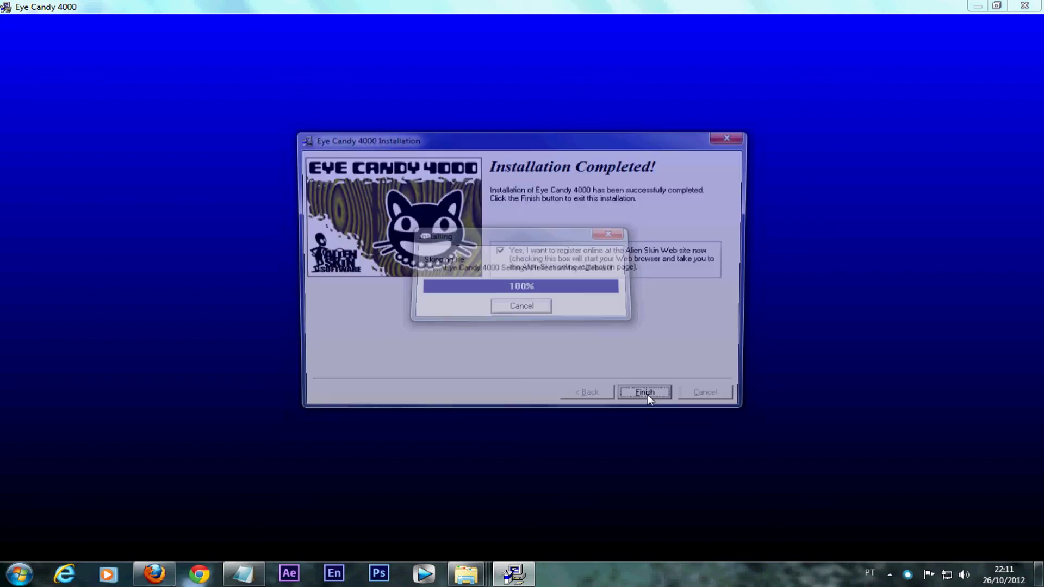
- Finish the installation with online registration unticked and dismiss the program compatibility assistant
left_click(499, 251)
left_click(650, 400)
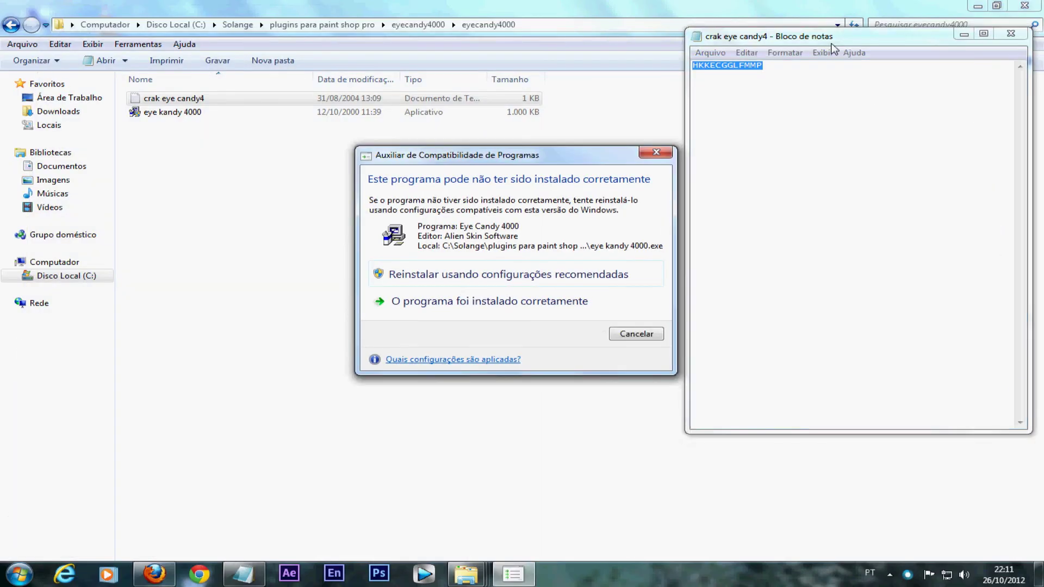
left_click(659, 156)
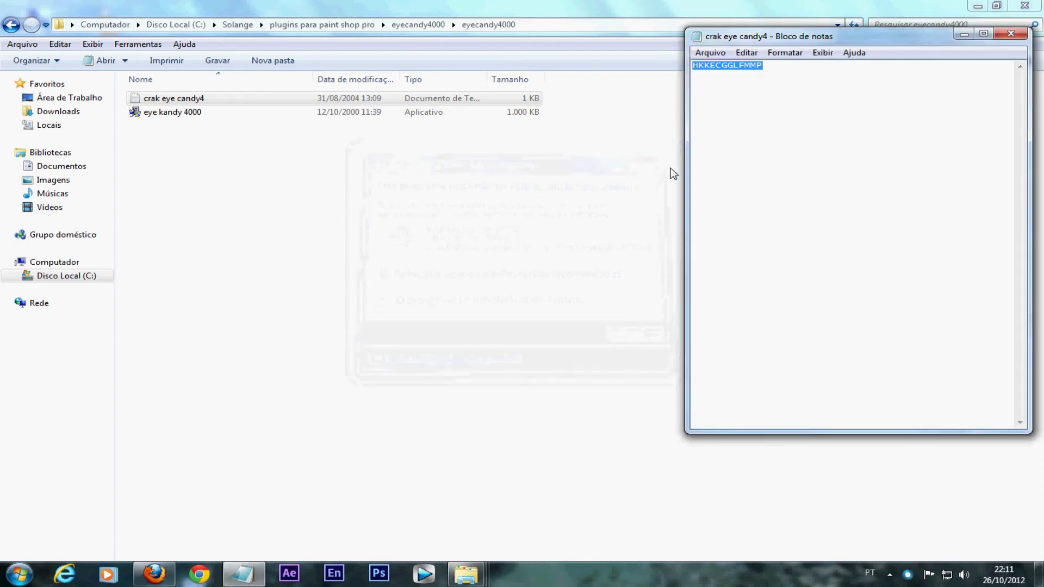
- Close the text file and the open folder windows, and launch Paint Shop Pro 7 from the desktop
left_click(673, 173)
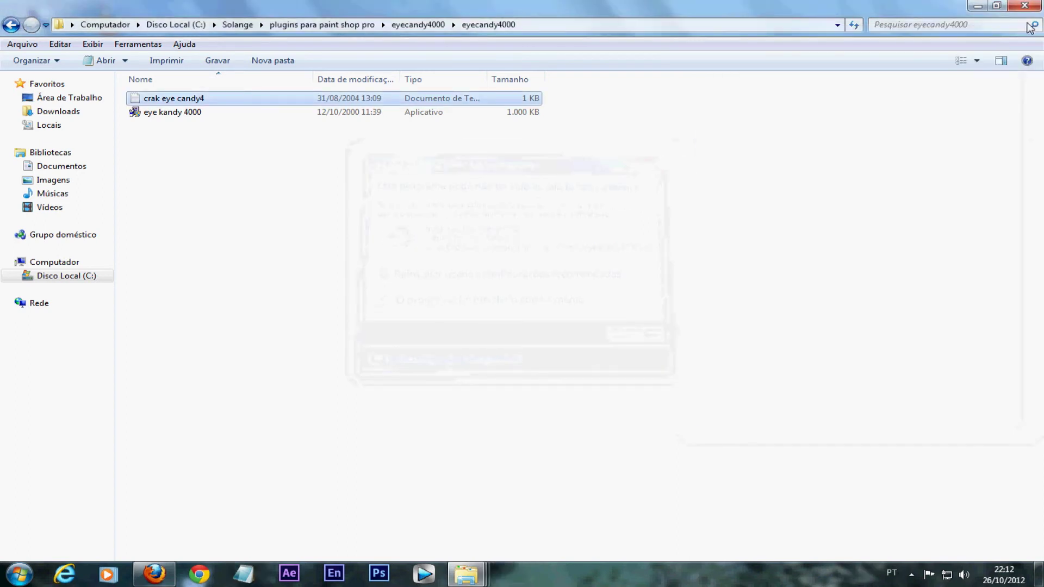
left_click(996, 5)
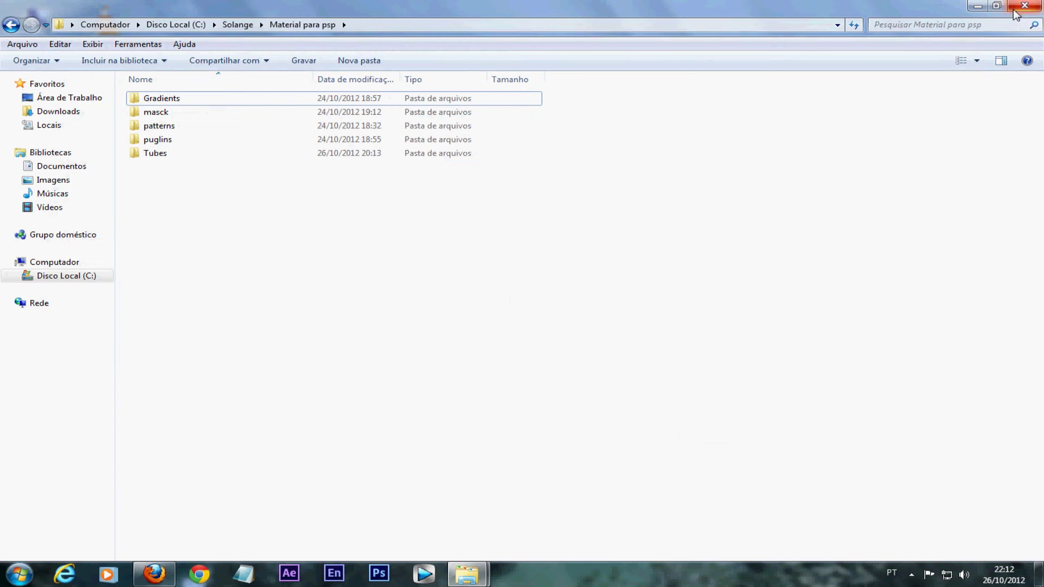
left_click(1018, 12)
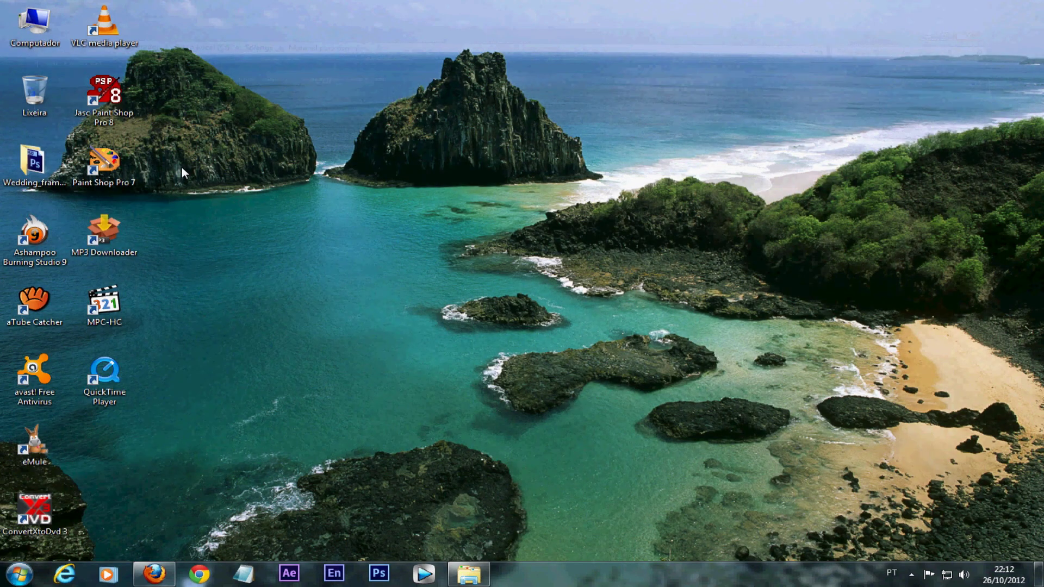
double_click(121, 163)
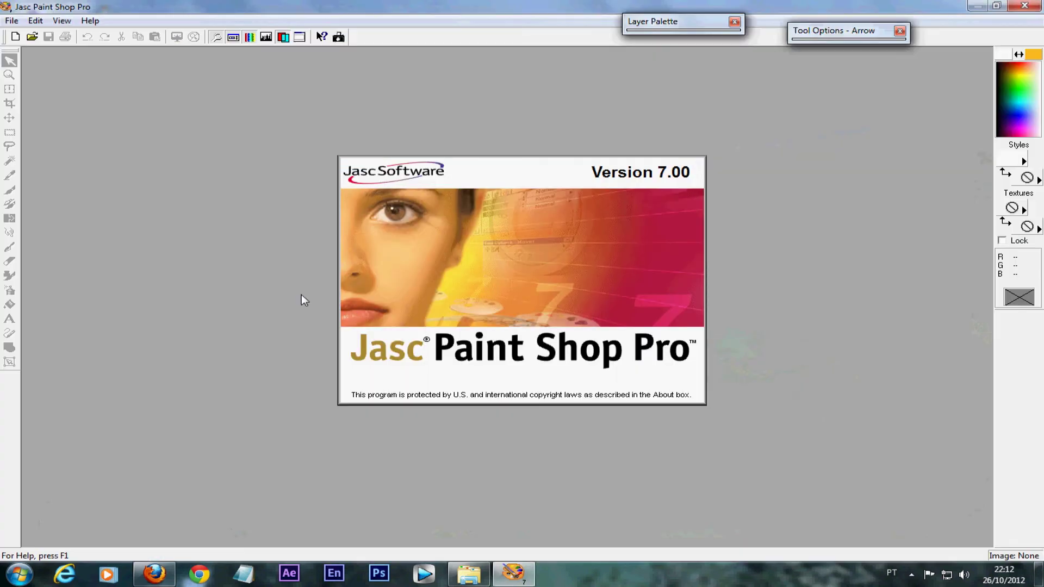
left_click(607, 373)
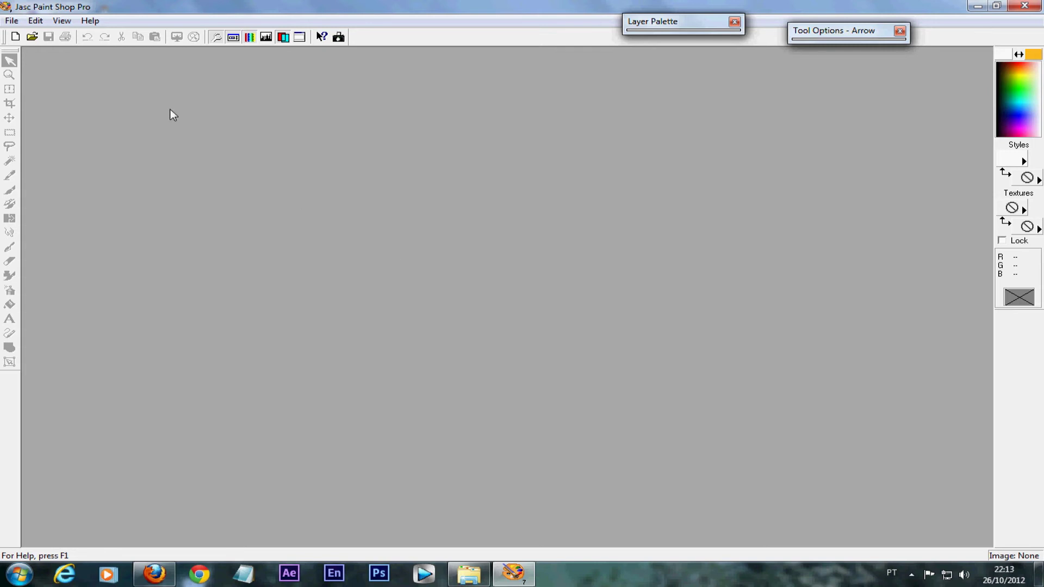
- Open the File Locations preferences and confirm the "Tubes" folder of "Material para psp" as the first tubes path
left_click(12, 20)
mouse_move(65, 139)
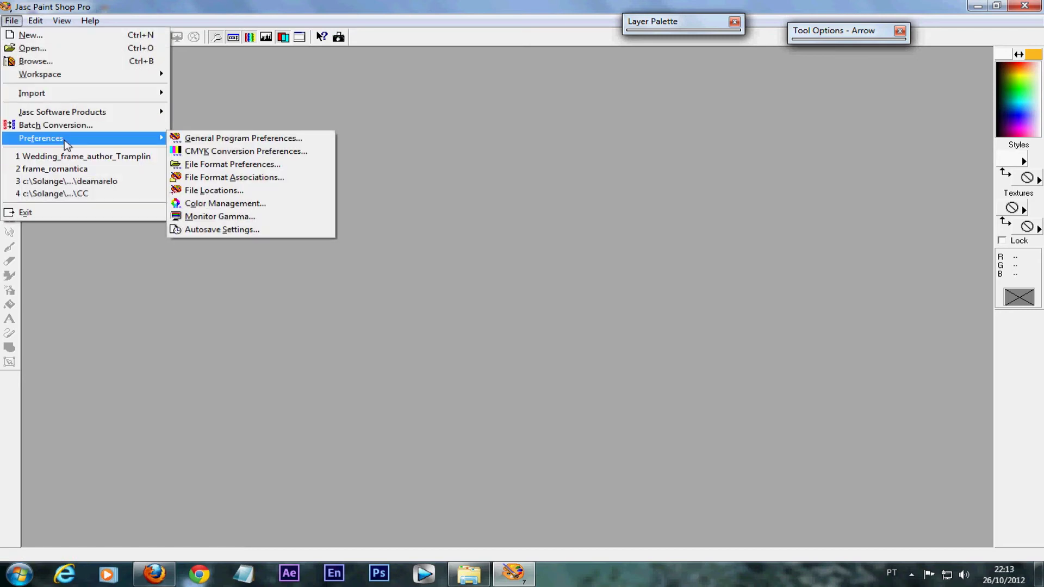
left_click(240, 191)
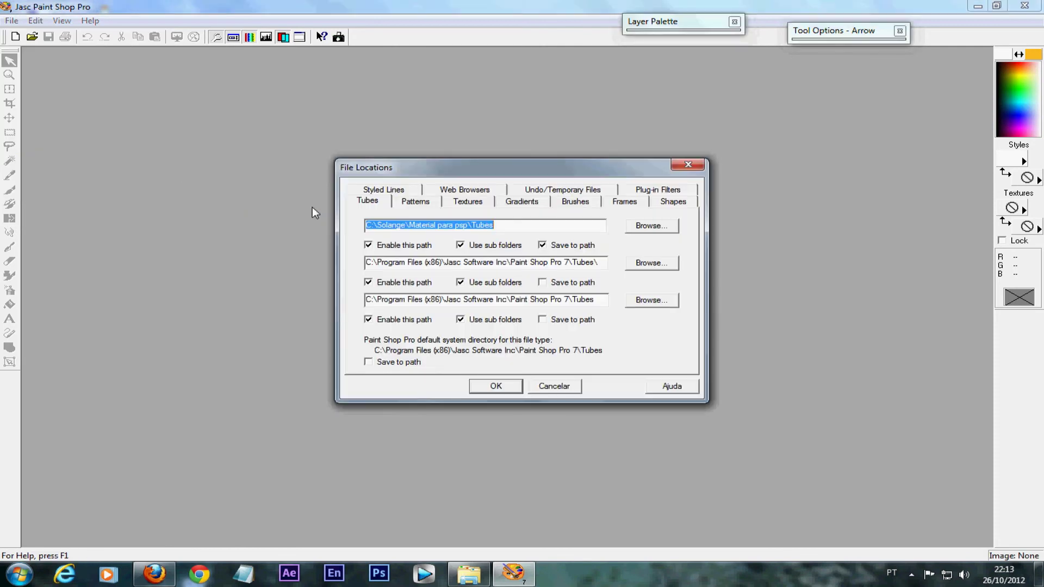
left_click(529, 232)
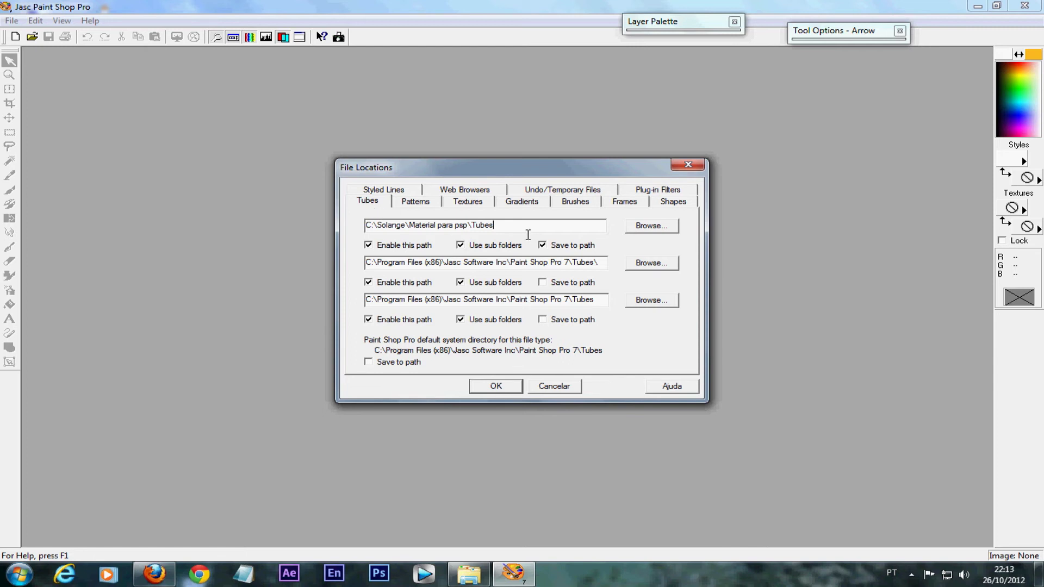
left_click(638, 231)
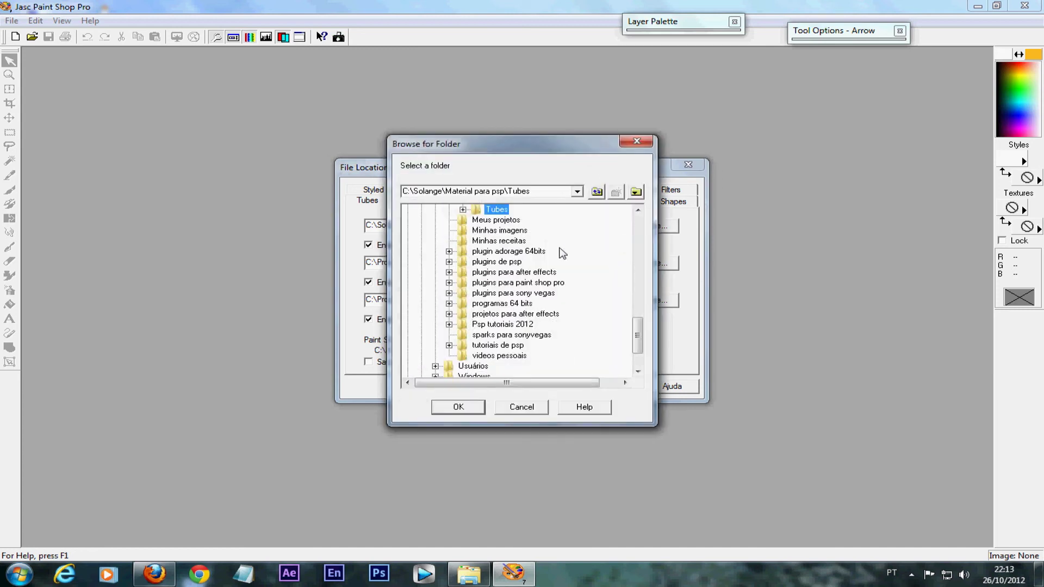
left_click_drag(637, 343, 639, 233)
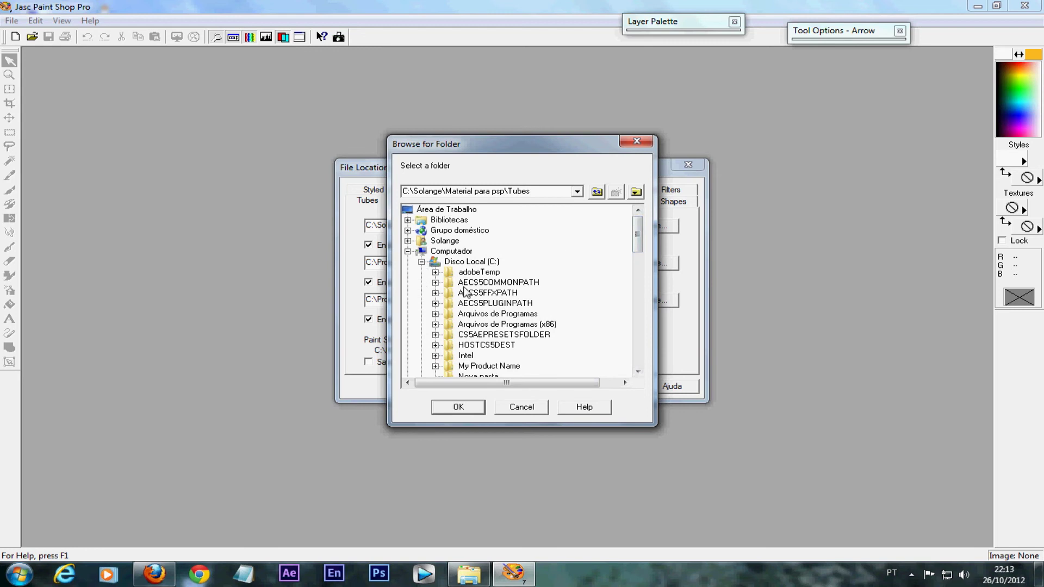
left_click_drag(640, 243, 635, 318)
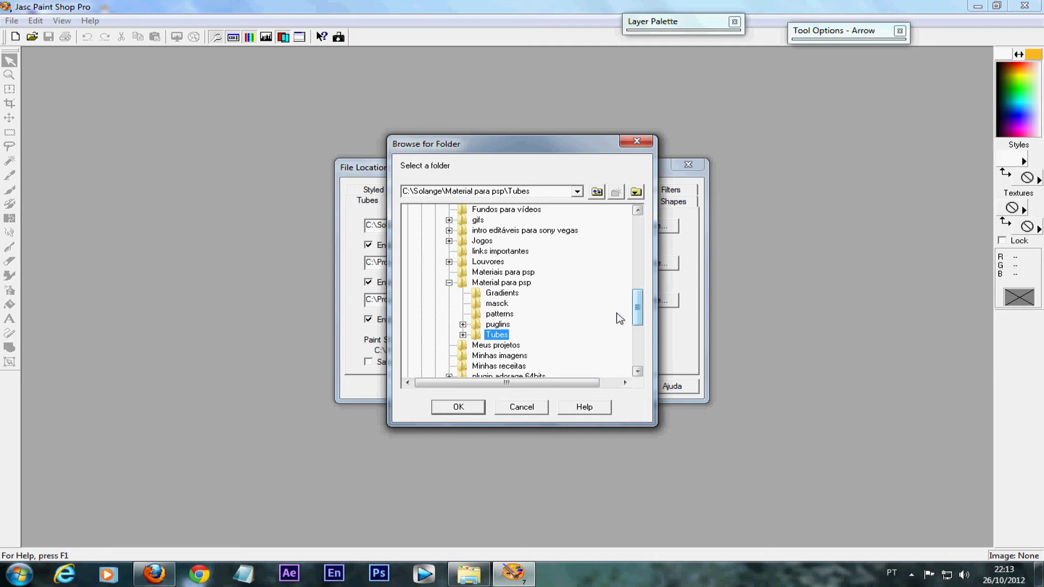
left_click(458, 410)
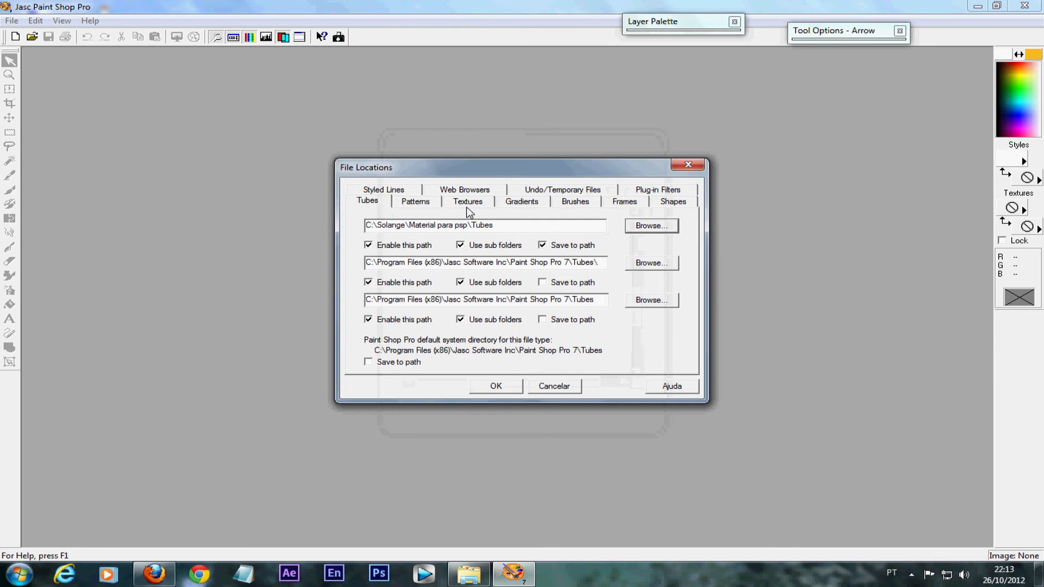
- Open the folder selection for the first plug-in filters location and browse to the contents of drive C
left_click(654, 194)
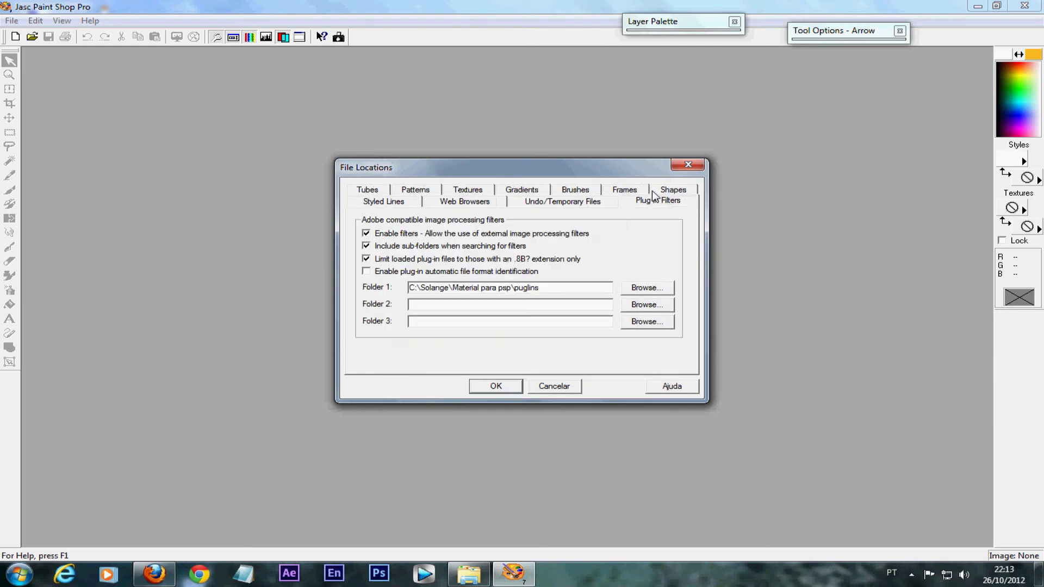
left_click(650, 302)
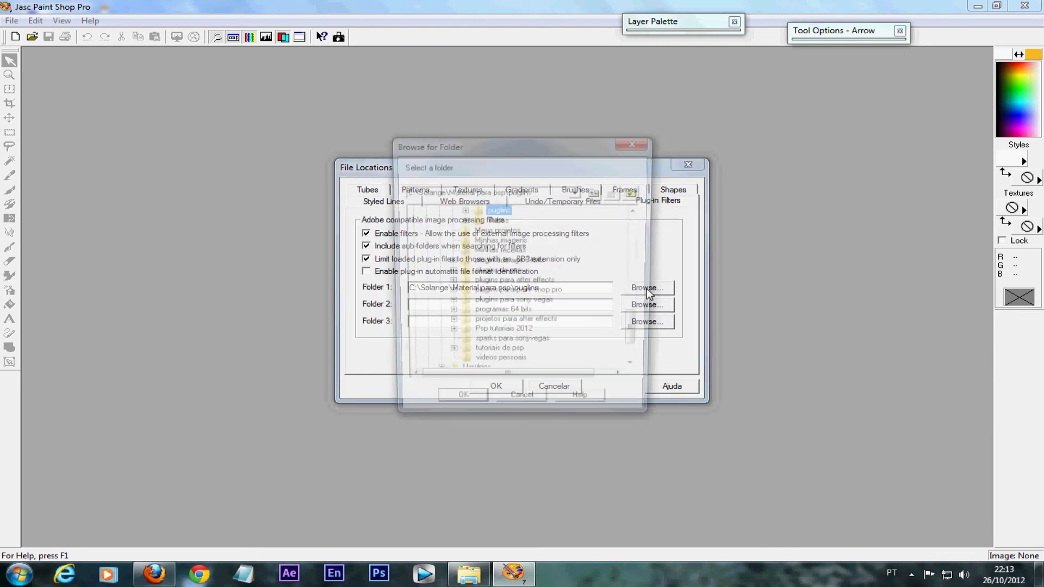
left_click_drag(638, 324, 639, 227)
scroll(587, 247, "down", 1)
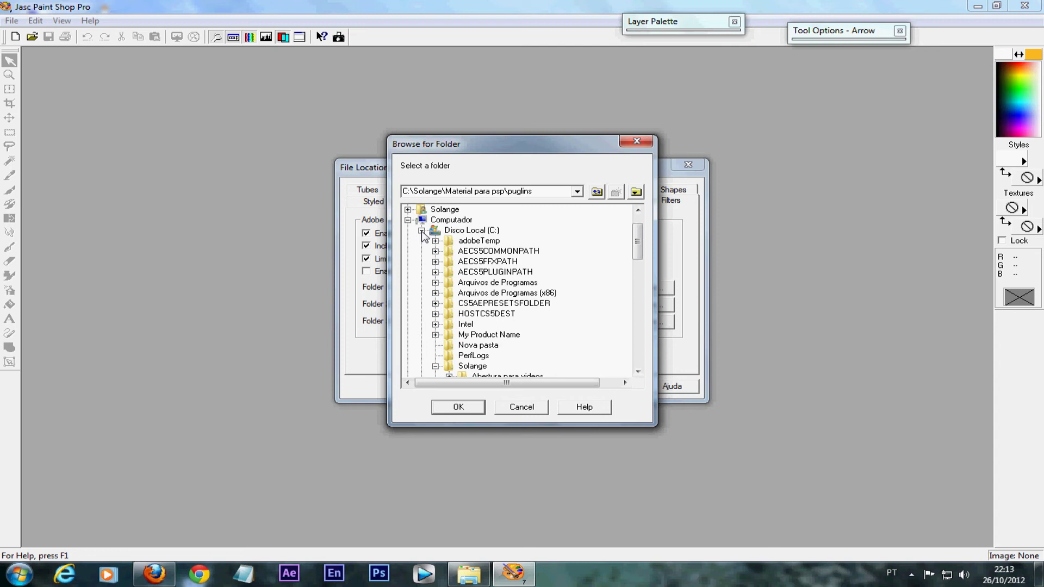
scroll(421, 233, "down", 2)
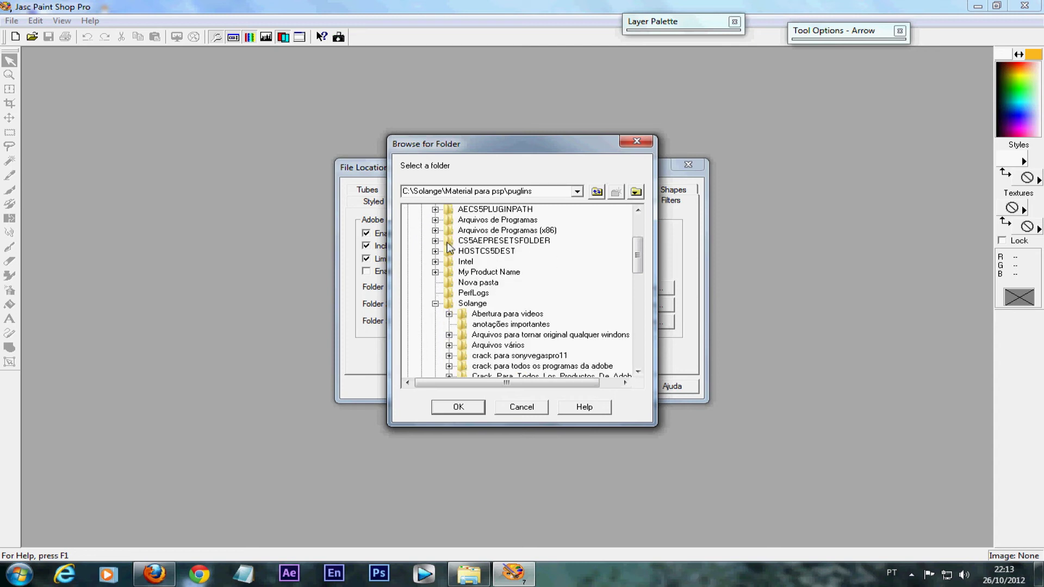
left_click(436, 304)
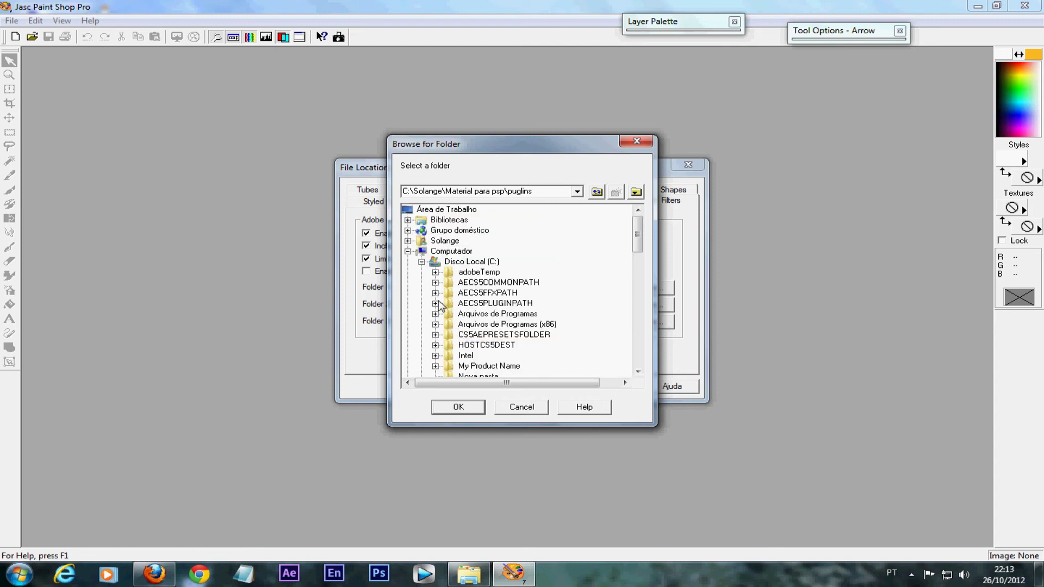
left_click(422, 262)
left_click(422, 262)
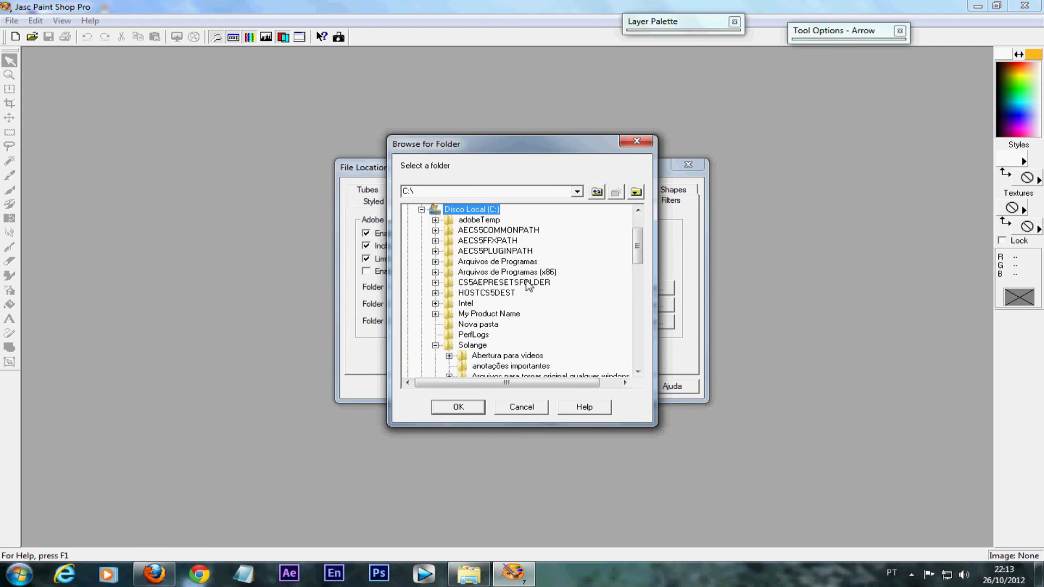
scroll(528, 285, "down", 1)
scroll(527, 285, "up", 2)
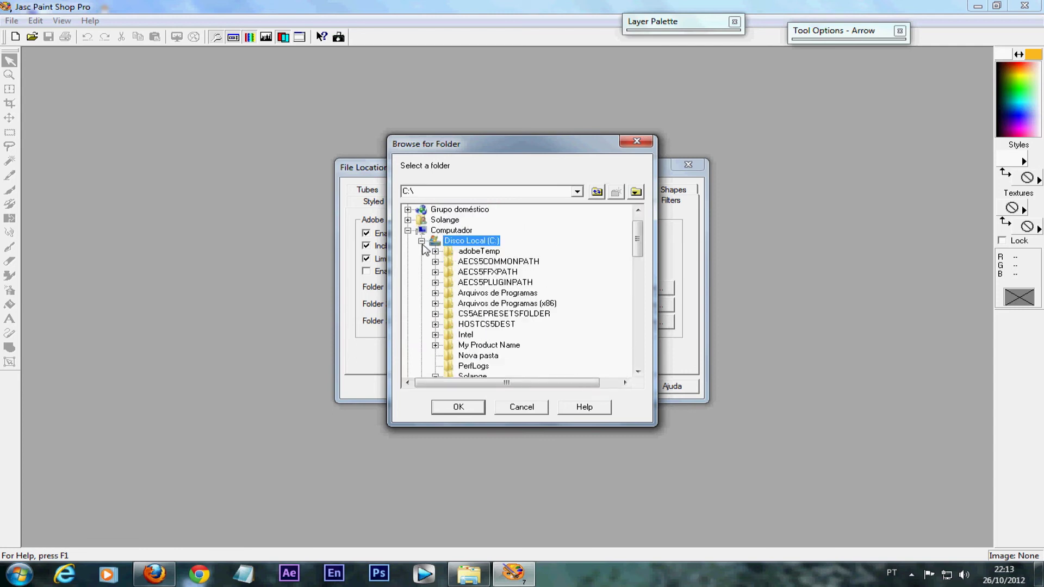
scroll(425, 253, "down", 2)
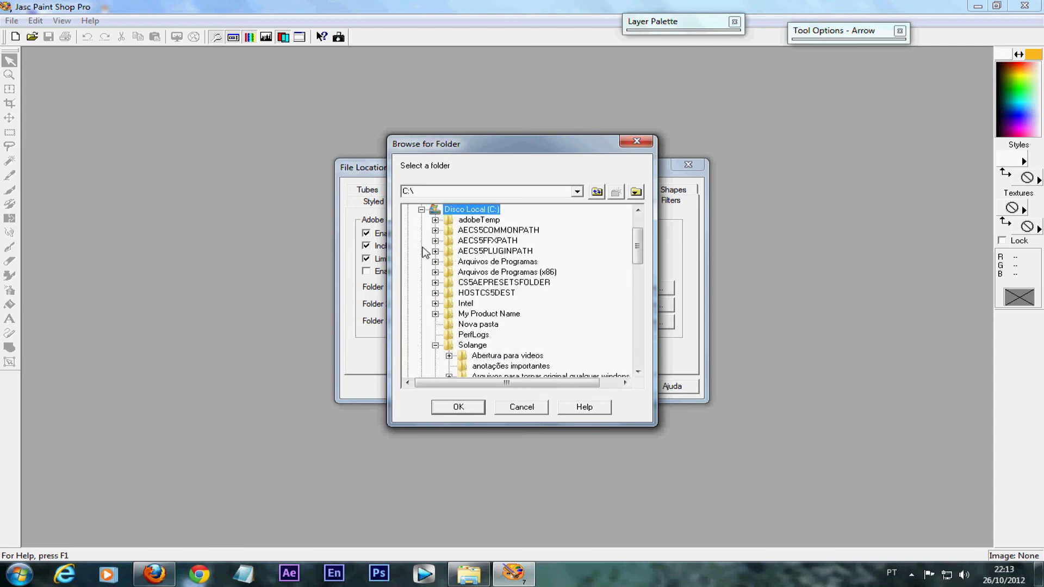
- Confirm the "puglins" folder of "Material para psp" inside the personal folder as the first plug-in filters folder
left_click(455, 314)
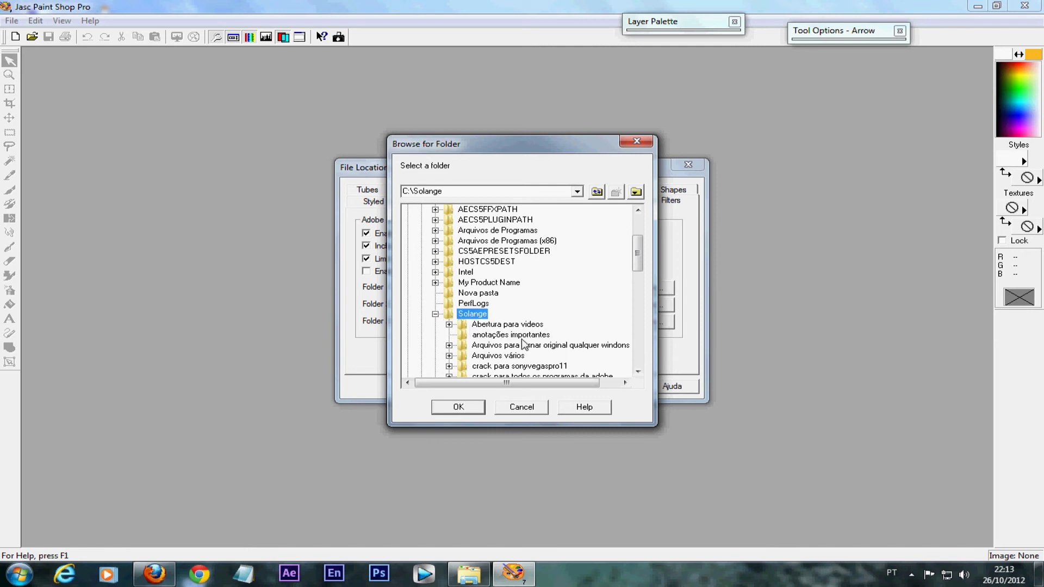
scroll(523, 338, "down", 5)
scroll(523, 338, "down", 4)
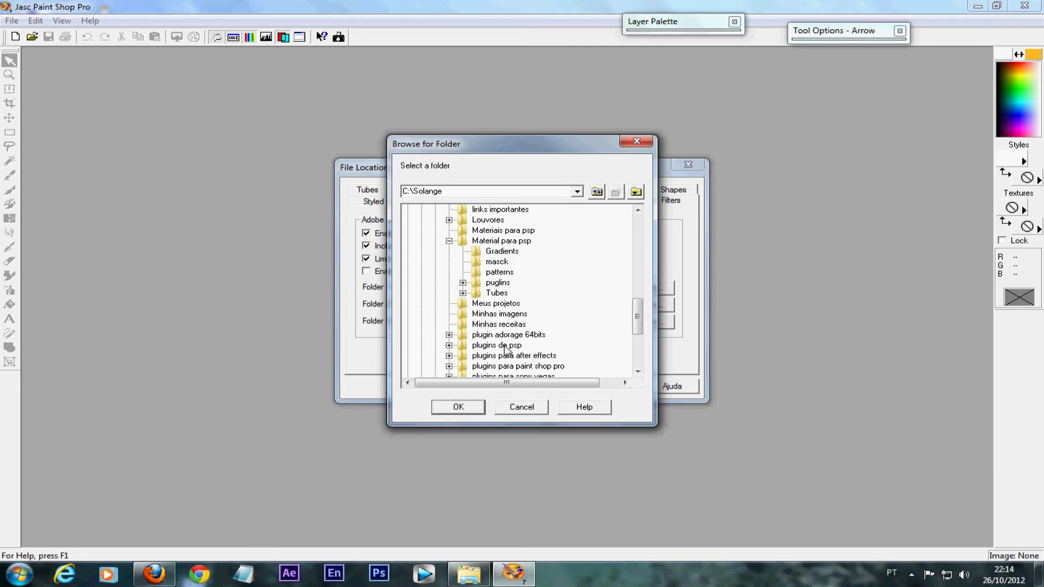
scroll(527, 313, "down", 1)
scroll(528, 312, "up", 2)
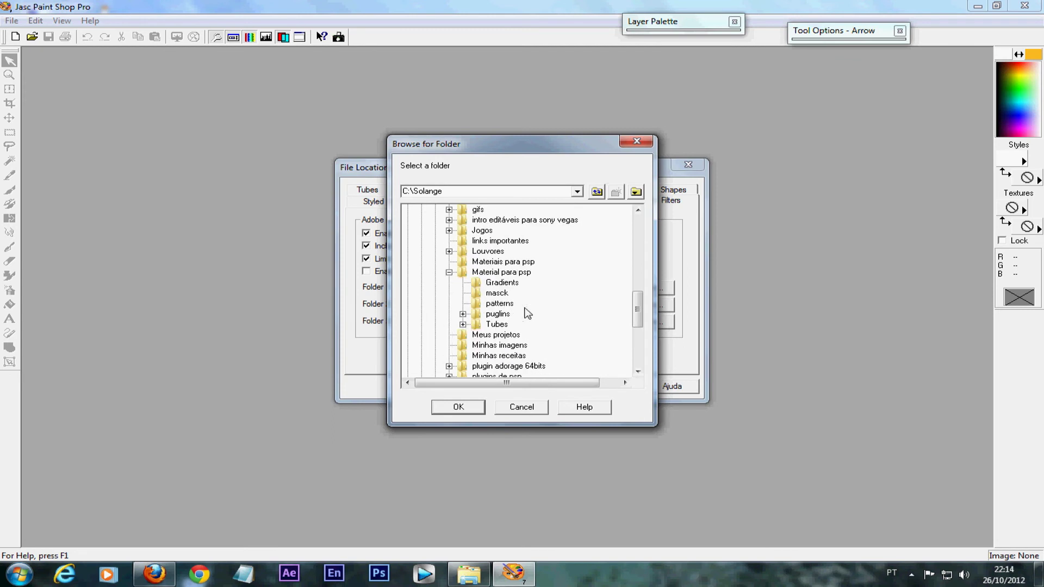
left_click(501, 273)
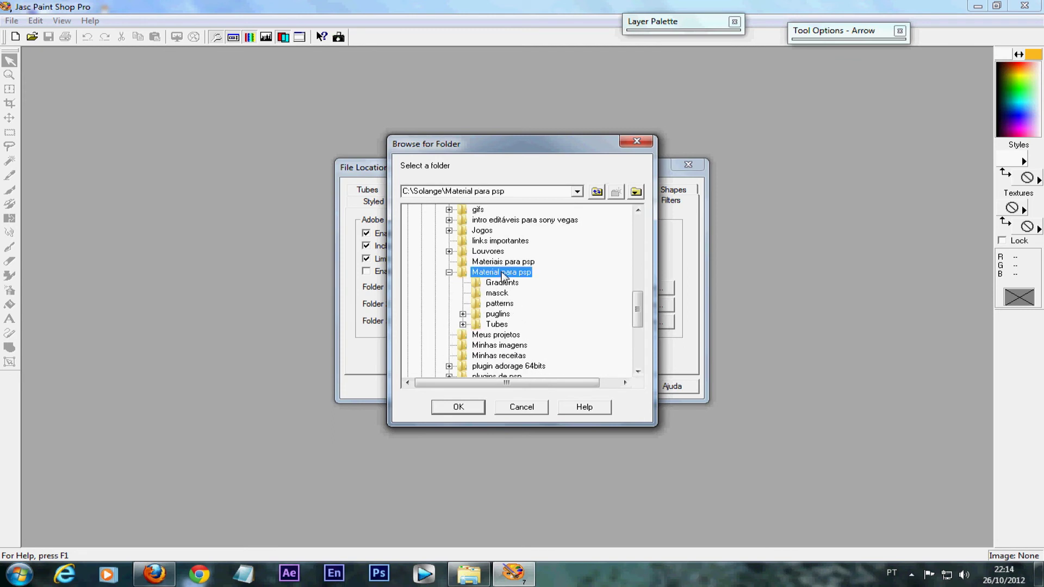
left_click(497, 314)
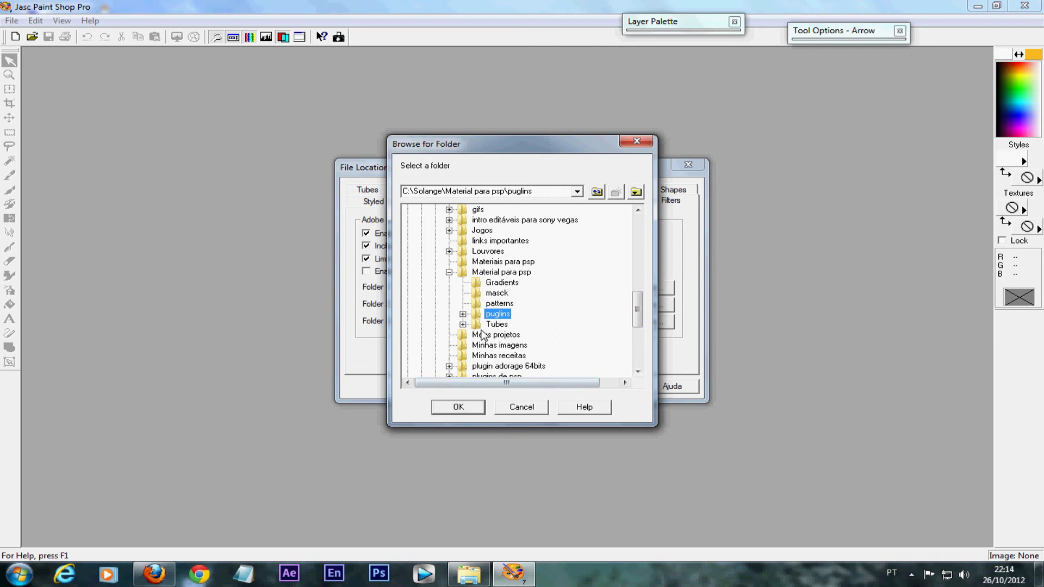
left_click(458, 408)
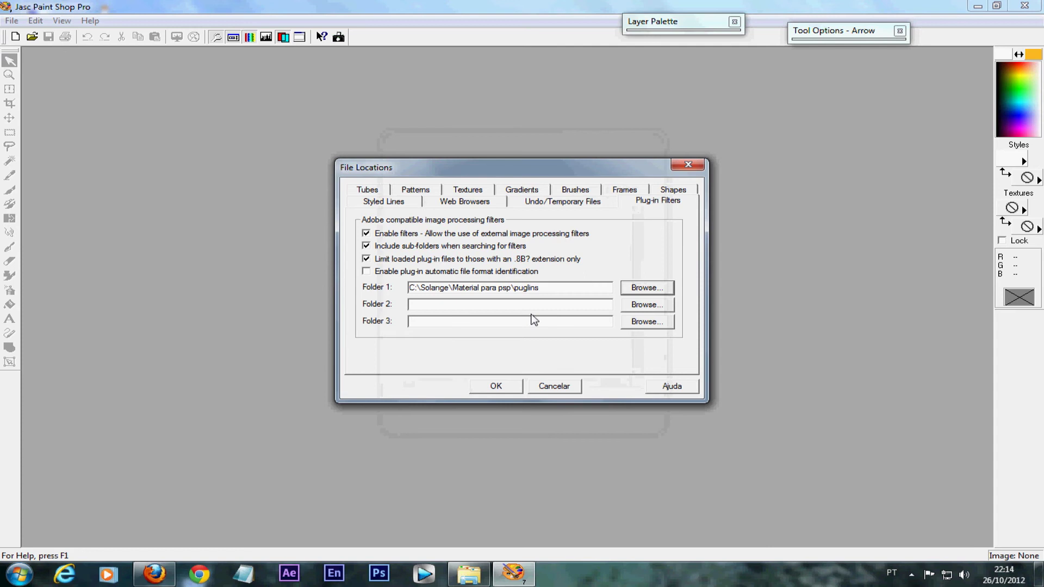
- Review the folder paths set for gradients, plug-in filters and tubes
left_click(521, 195)
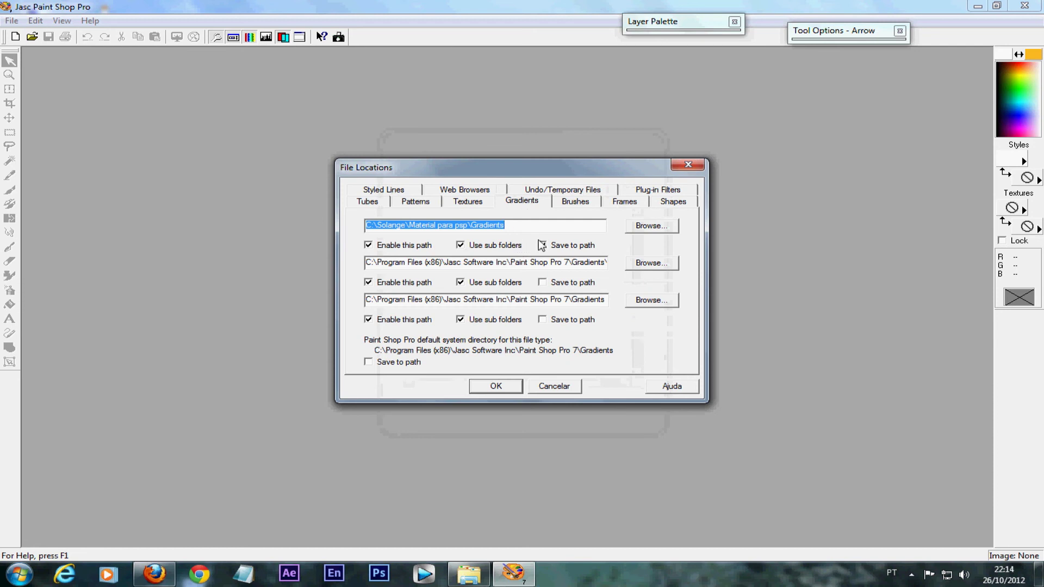
left_click(648, 194)
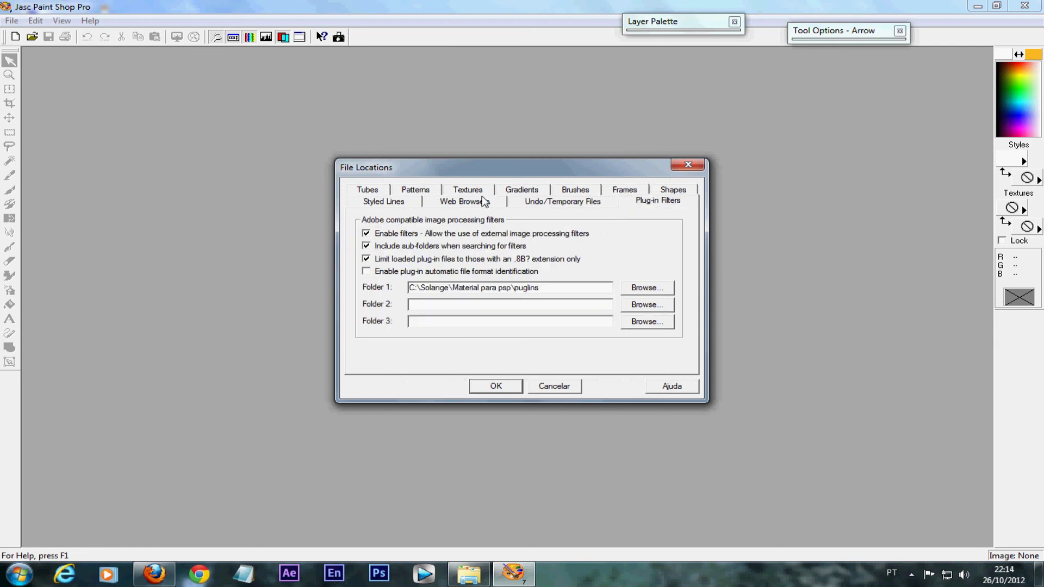
left_click(373, 189)
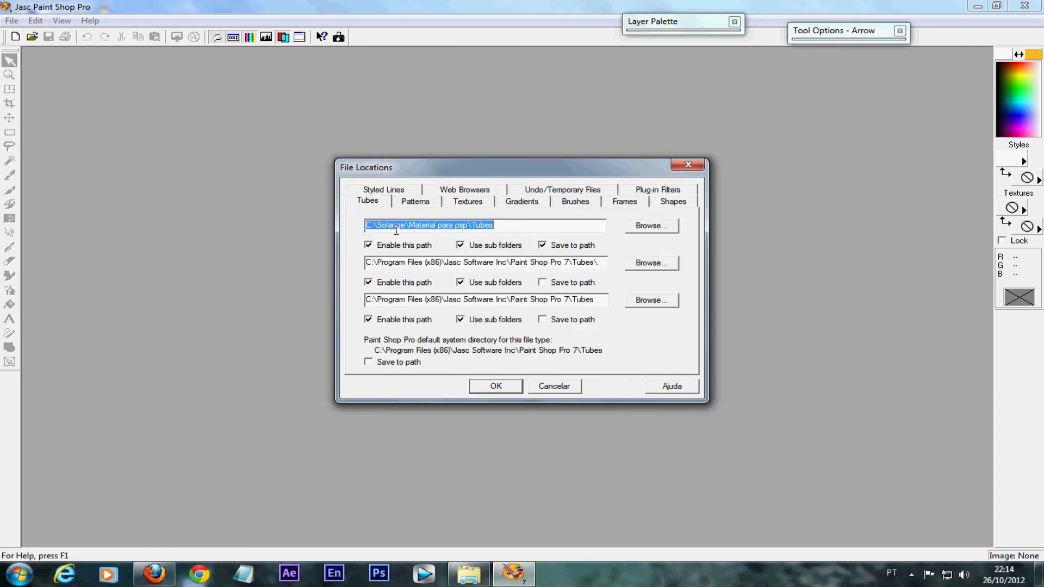
- Set the first patterns path to the "patterns" folder of "Material para psp" inside the personal folder on drive C
left_click(425, 207)
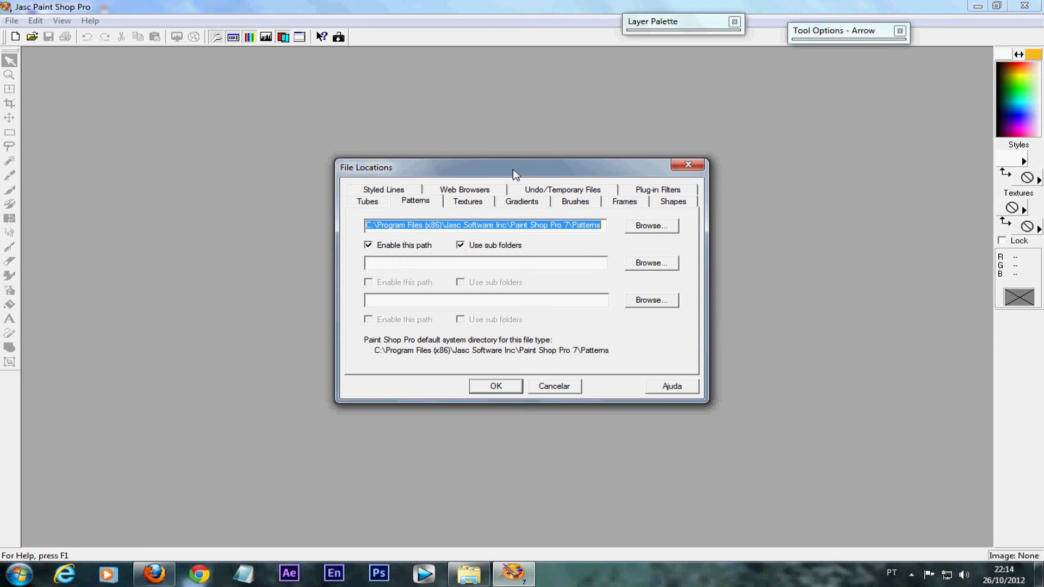
left_click(420, 204)
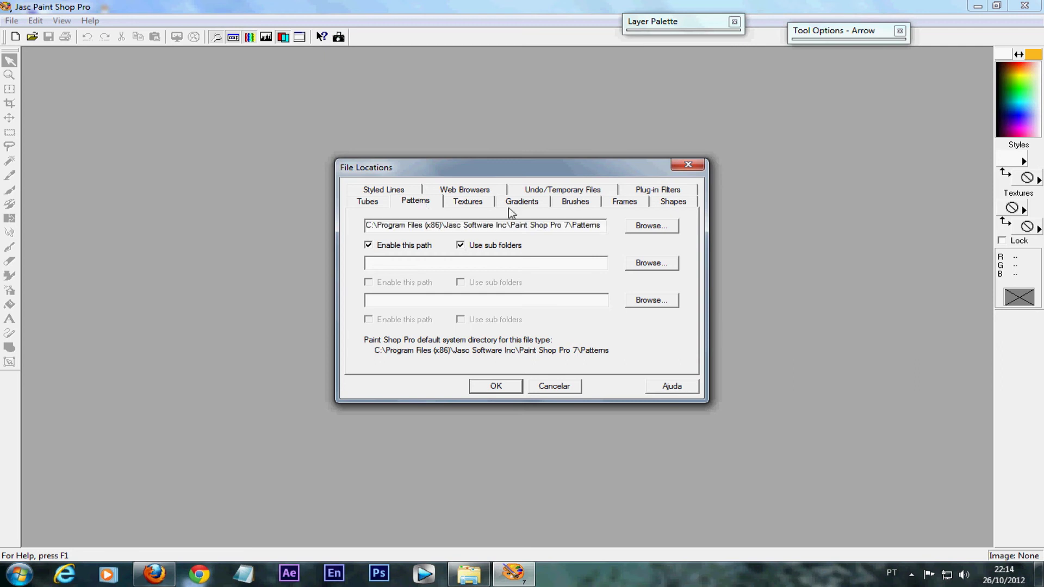
left_click(650, 228)
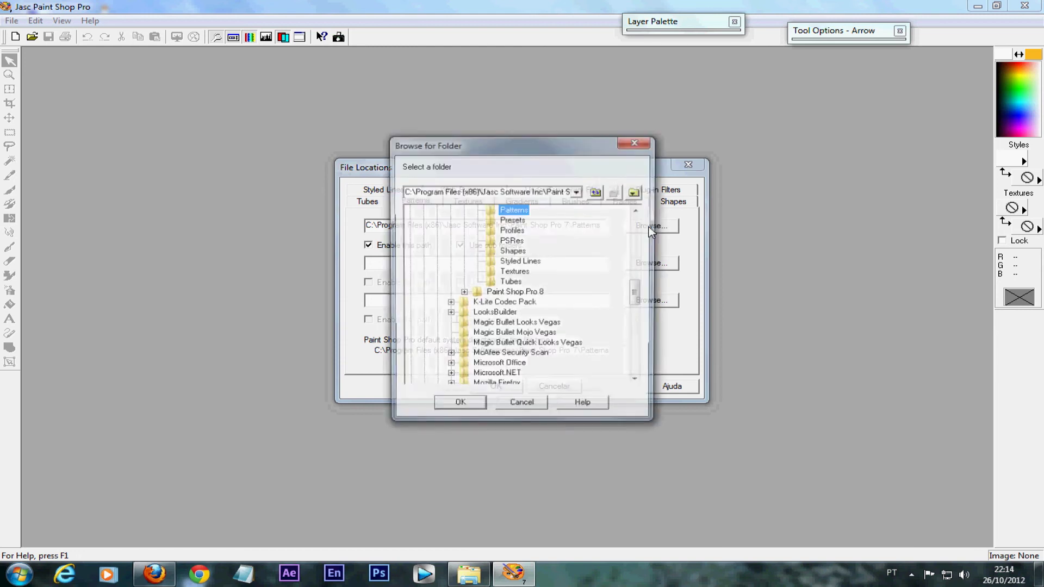
left_click_drag(639, 293, 638, 224)
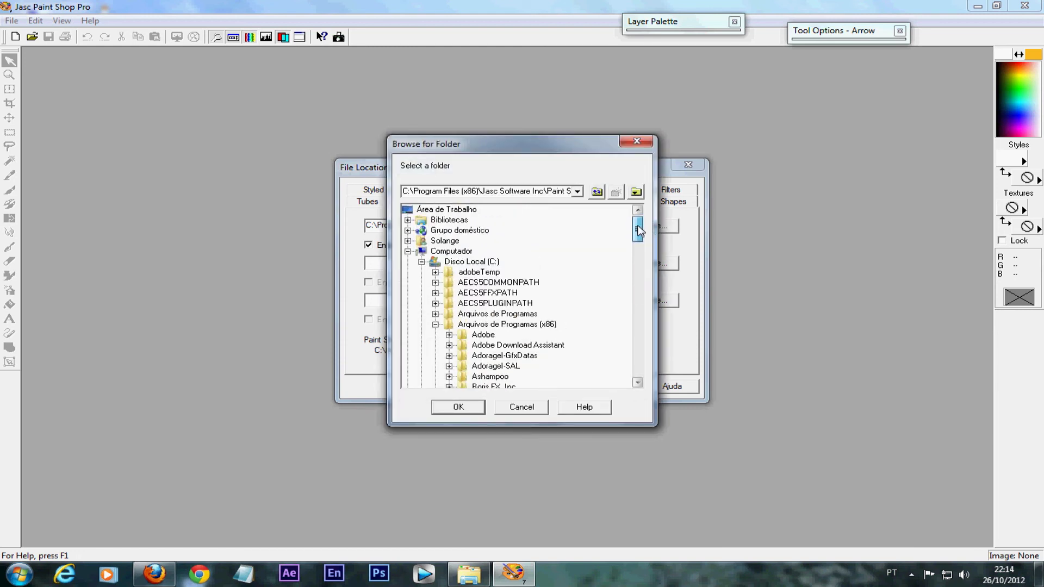
left_click(435, 324)
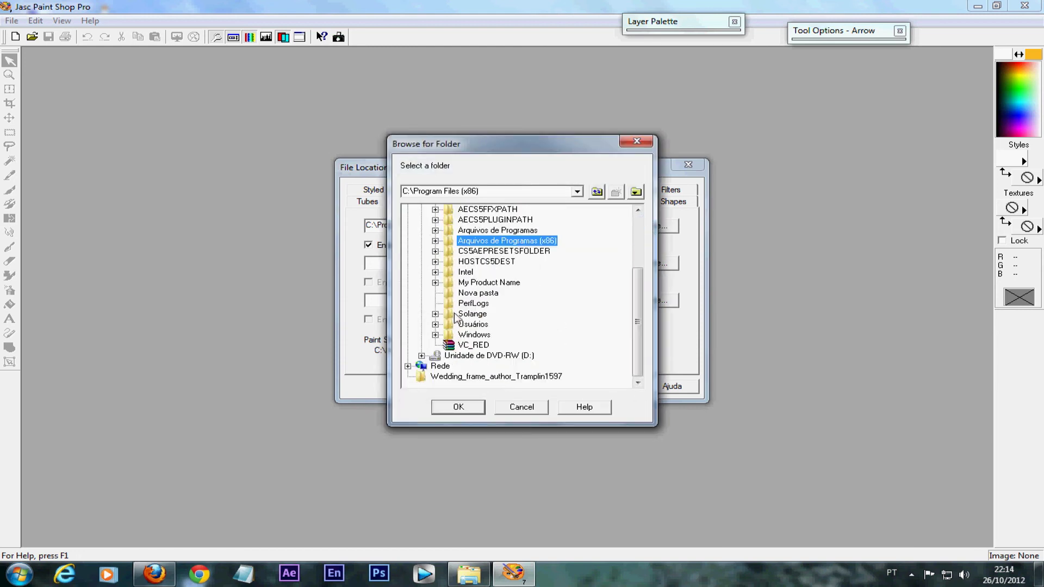
scroll(435, 333, "up", 3)
scroll(427, 272, "down", 3)
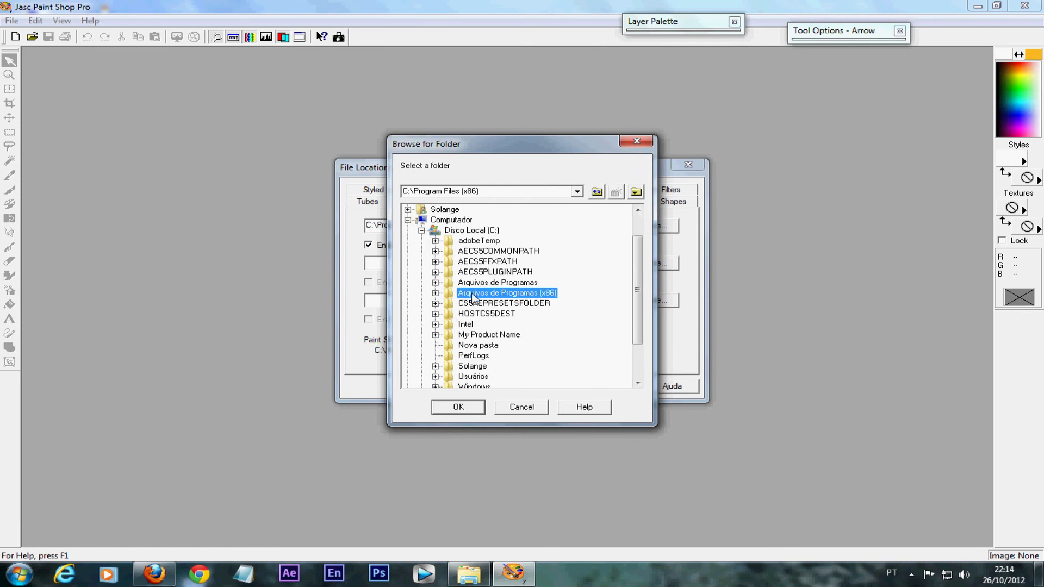
left_click(436, 345)
scroll(526, 355, "down", 5)
scroll(563, 359, "down", 1)
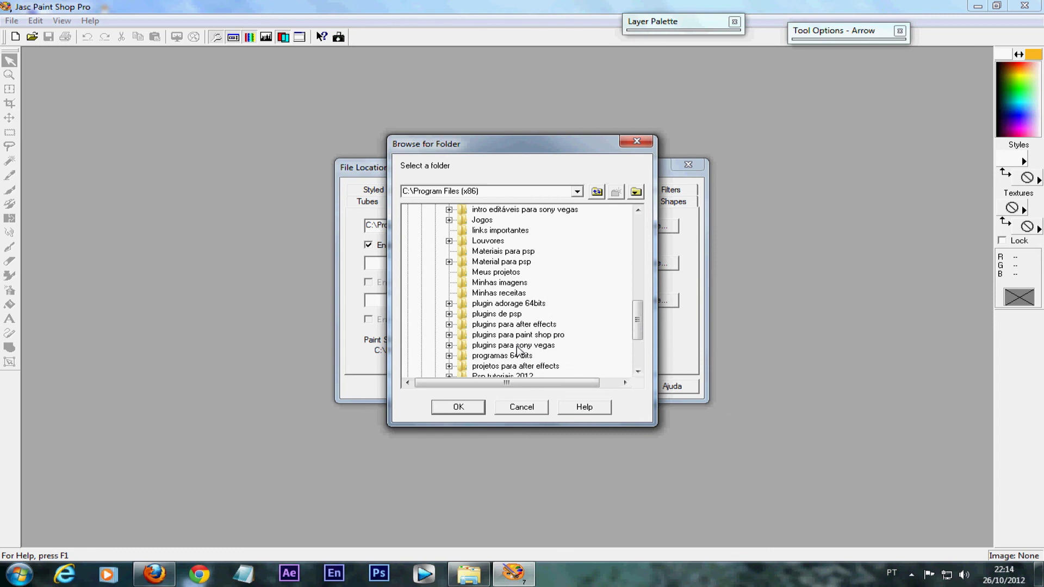
left_click(449, 262)
left_click(498, 293)
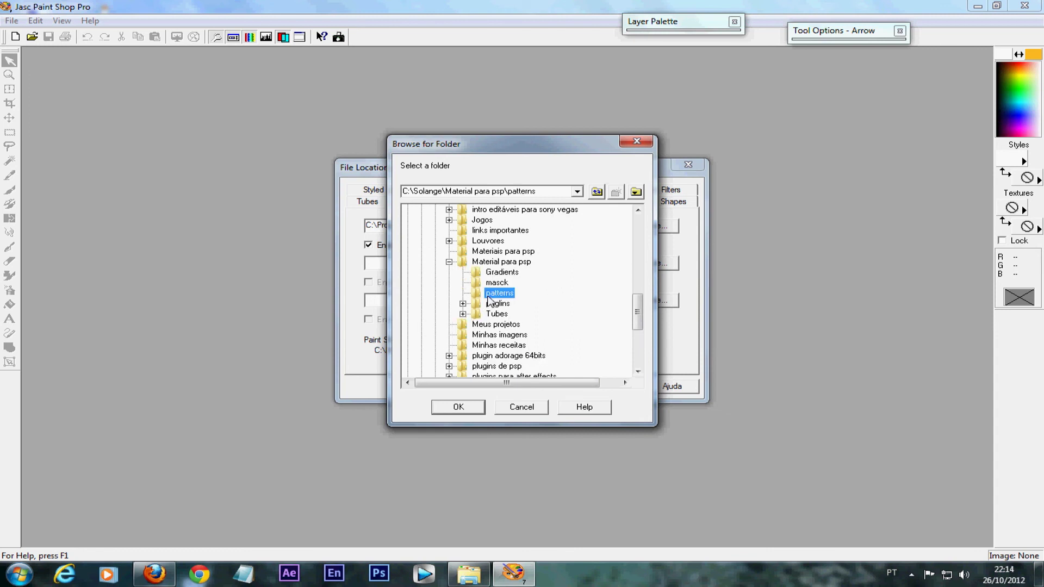
left_click(460, 407)
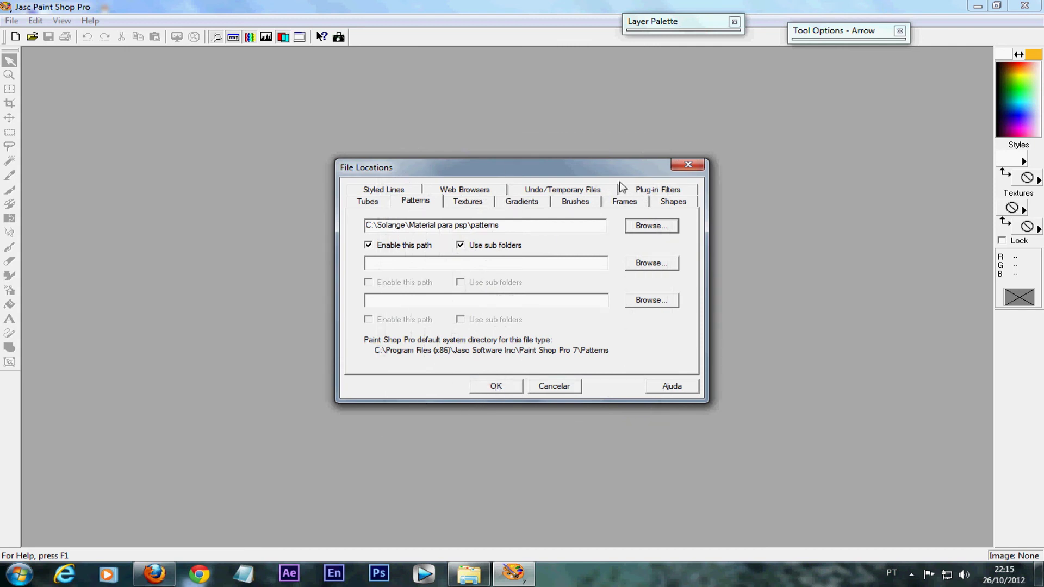
- Save the file locations and restart Paint Shop Pro 7 from the desktop, dismissing the tip of the day
left_click(495, 386)
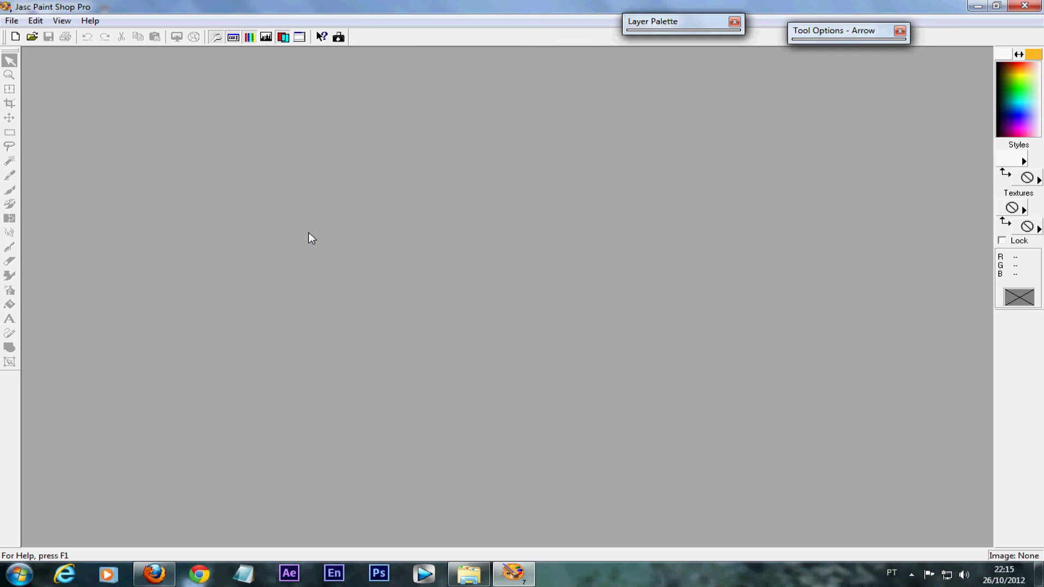
left_click(1013, 9)
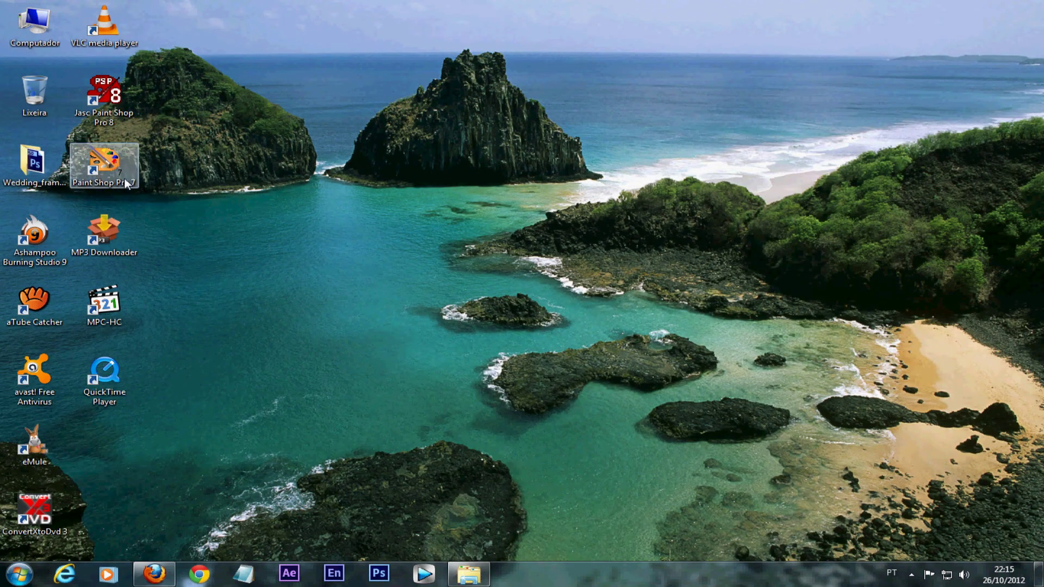
double_click(122, 177)
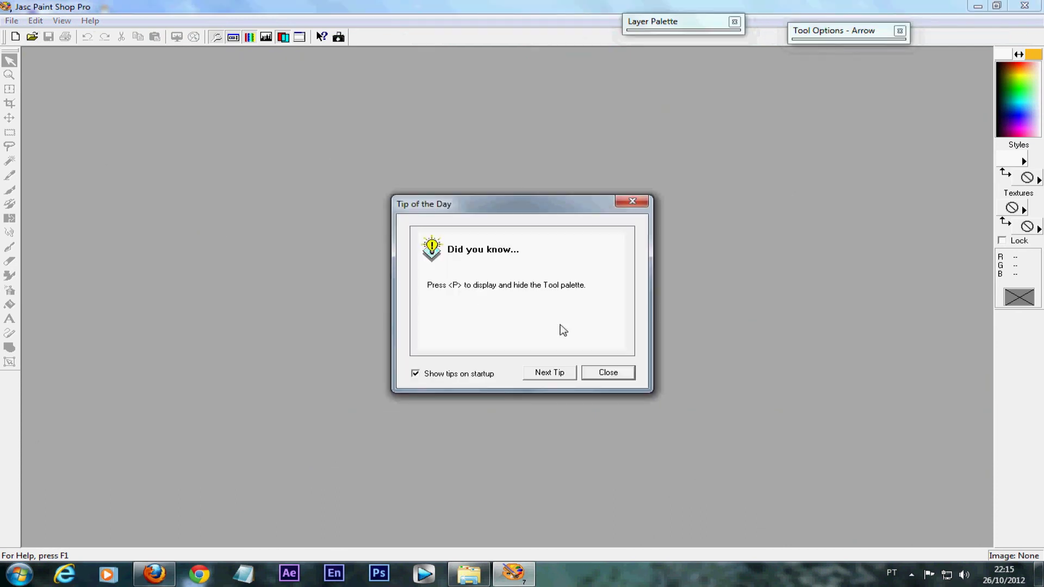
left_click(609, 372)
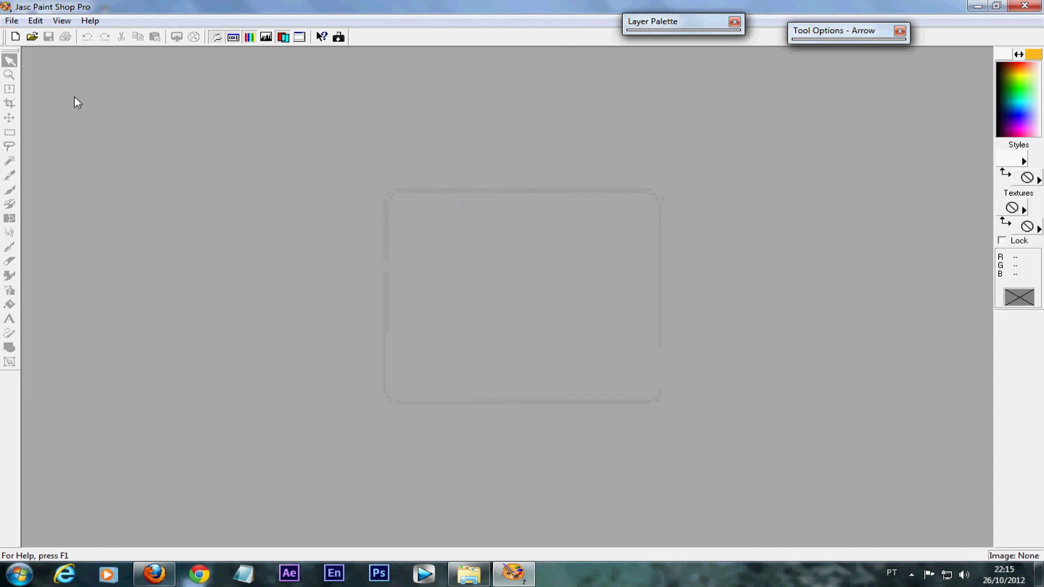
- Create a 300 × 300 pixel transparent image and add a first name as floating text in CAC Champagne, size 62
left_click(15, 37)
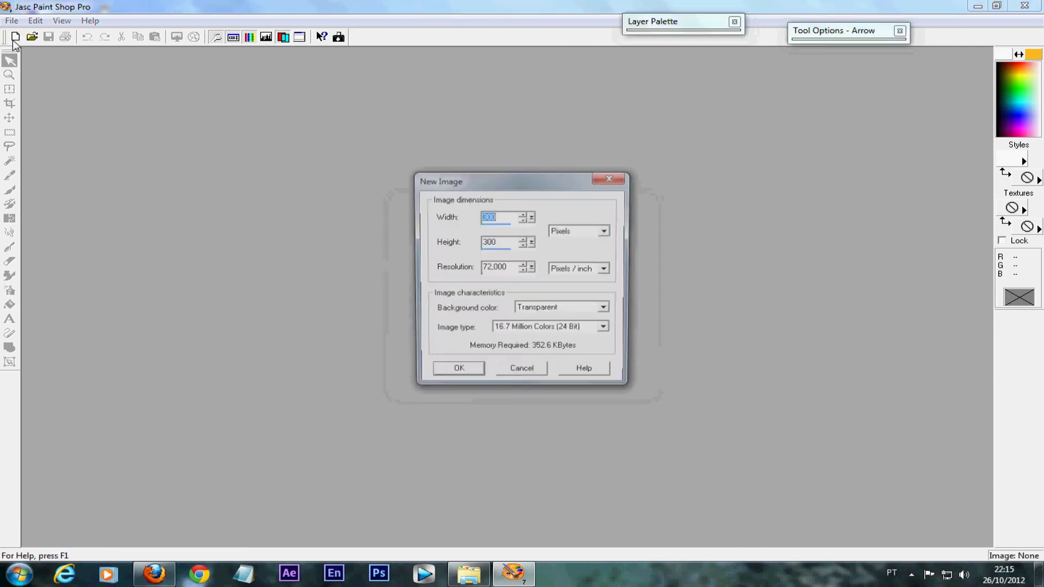
left_click(455, 373)
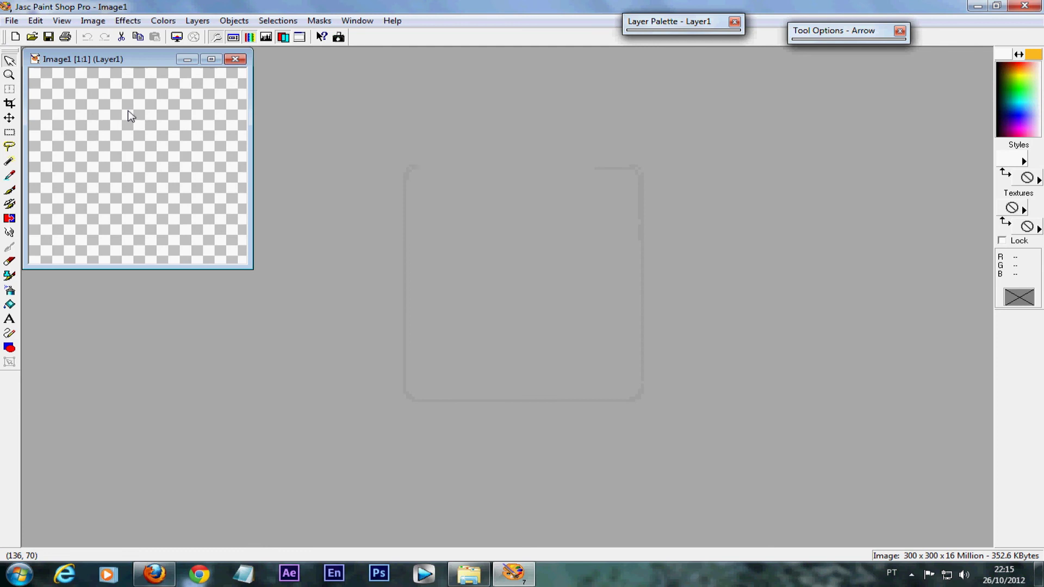
left_click(9, 319)
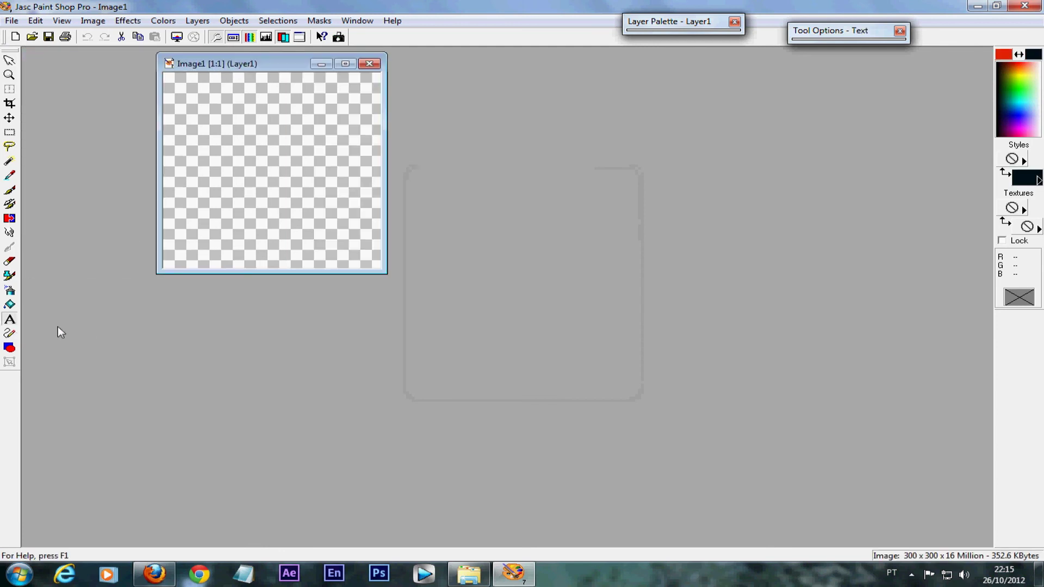
left_click(248, 193)
left_click(397, 384)
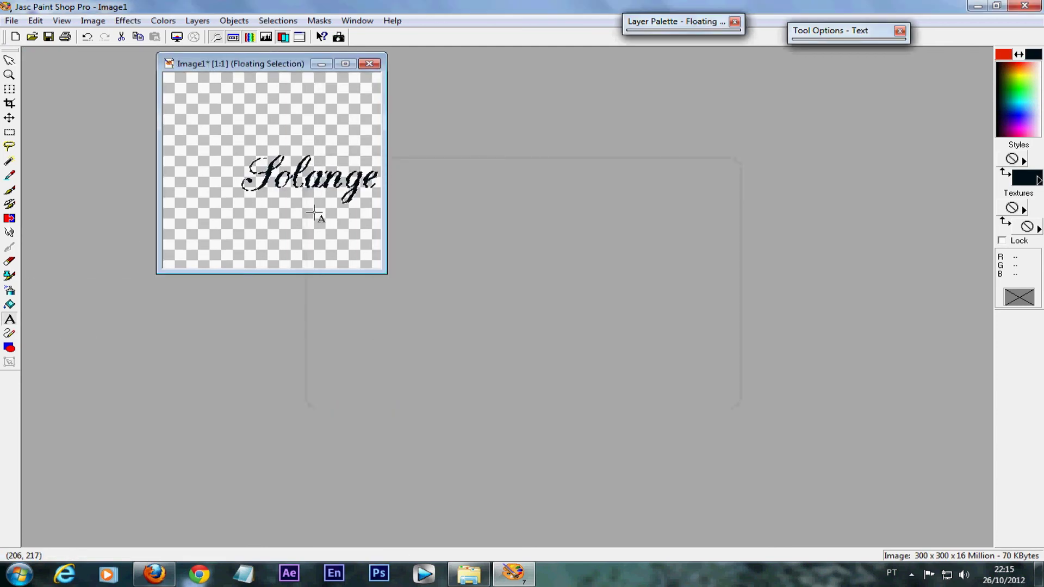
- Move the floating name text up and to the left so it sits nearer the middle of the image
left_click(313, 186)
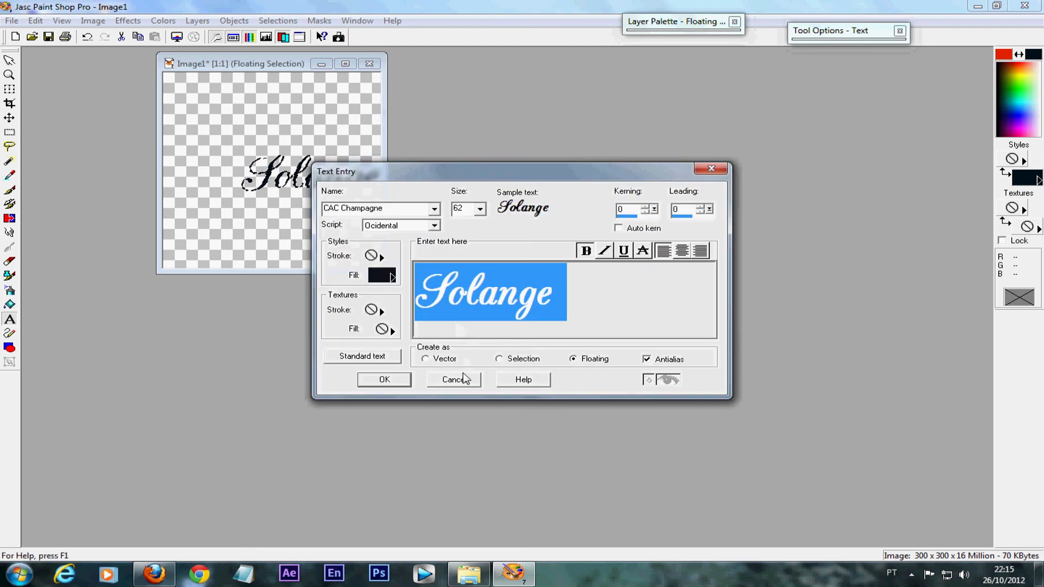
left_click(459, 369)
left_click_drag(326, 187, 294, 172)
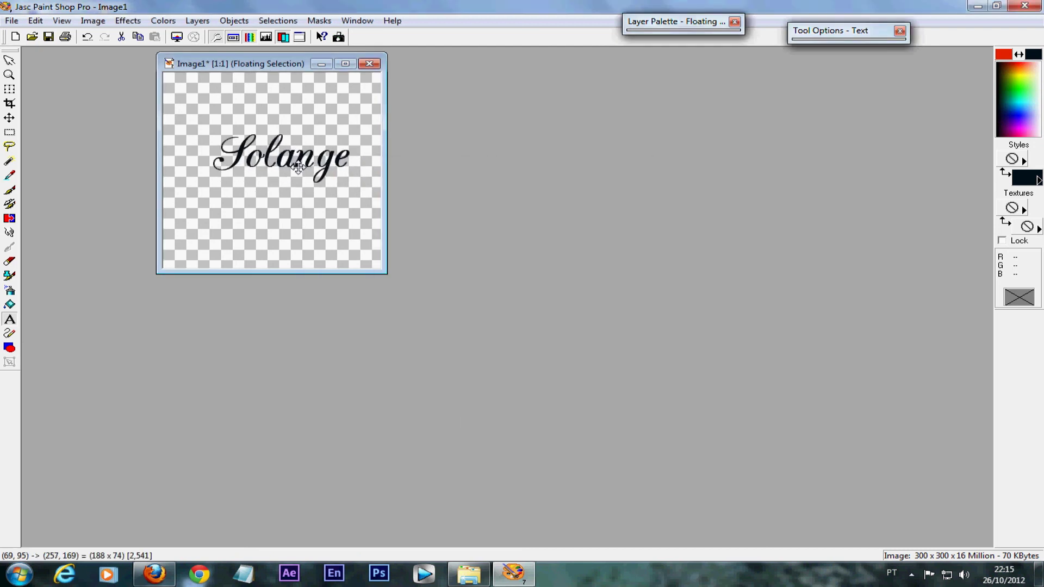
left_click(15, 64)
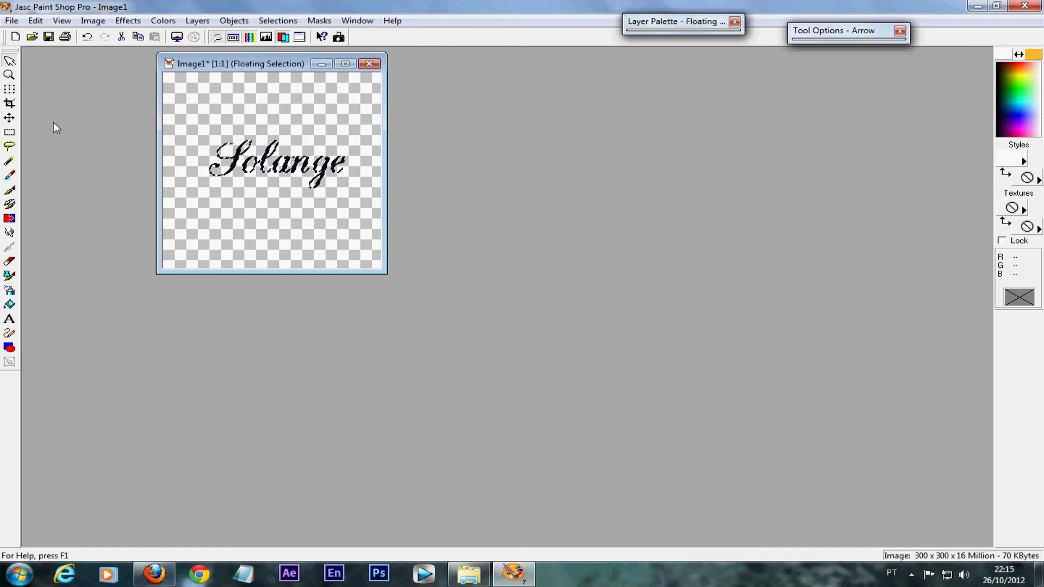
- Apply the Eye Candy 4000 Drip plug-in filter to the floating name text with its preset settings
left_click(128, 24)
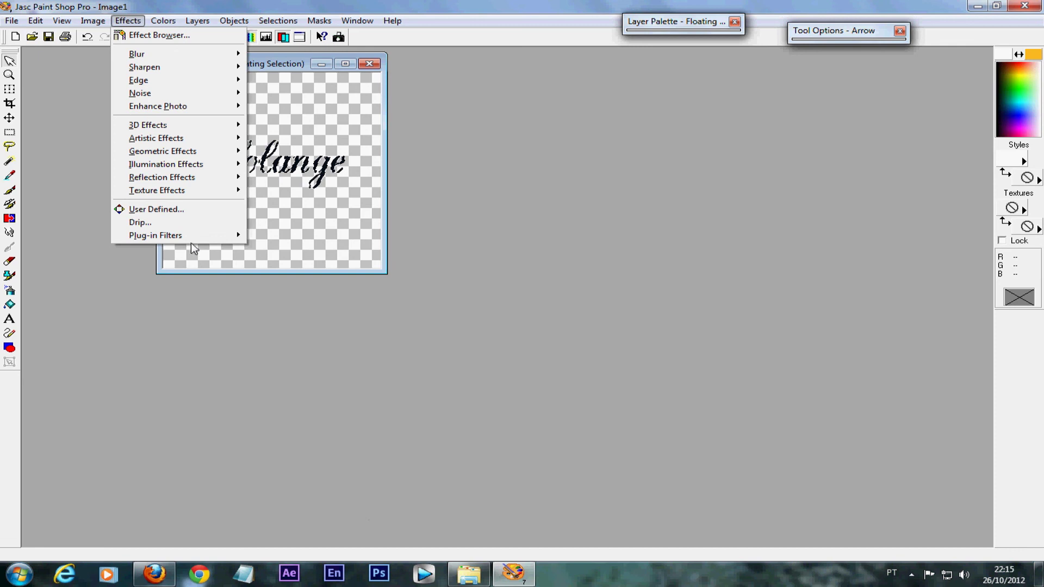
mouse_move(183, 235)
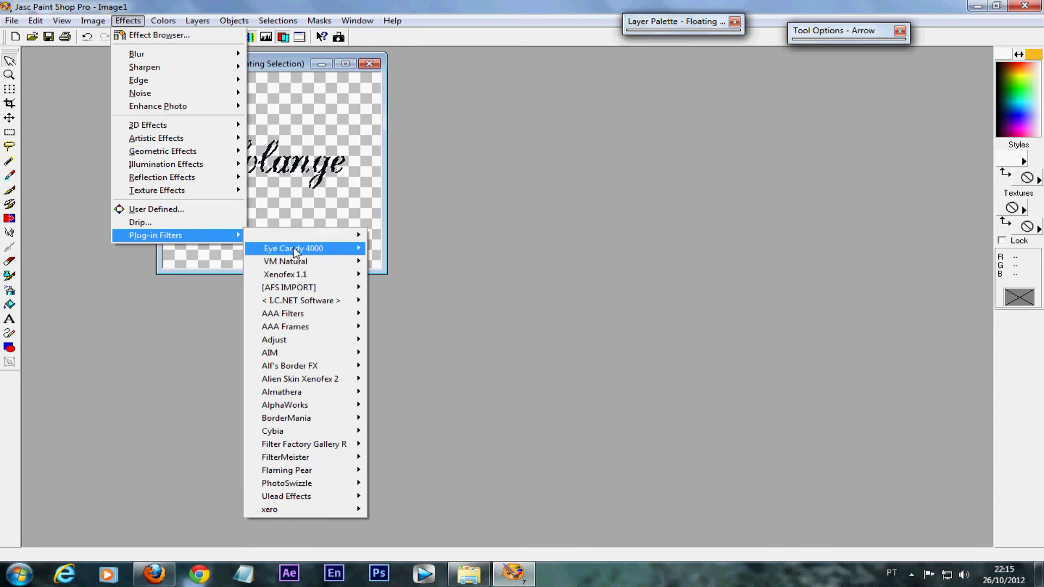
mouse_move(296, 249)
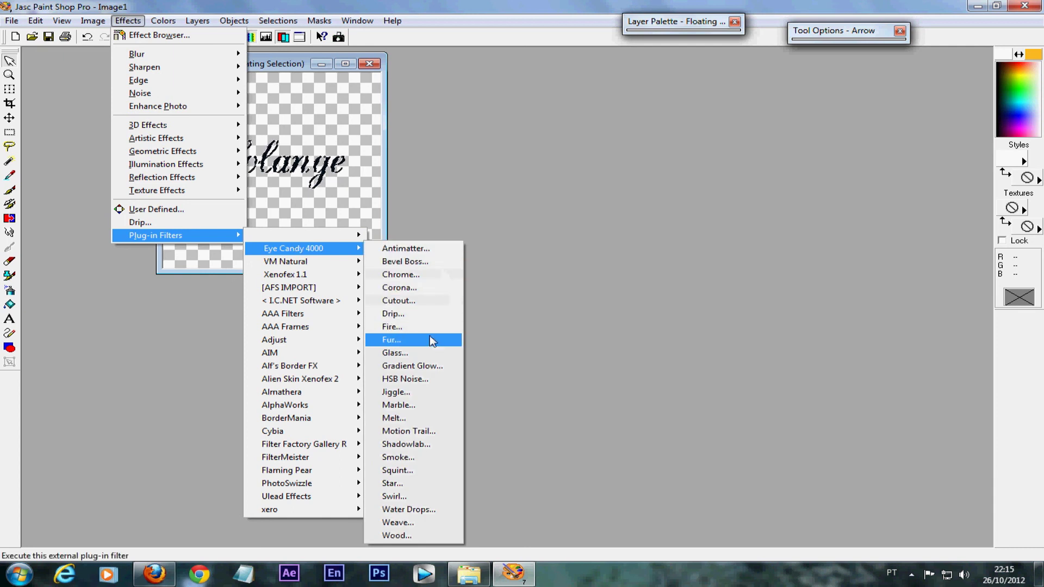
left_click(419, 315)
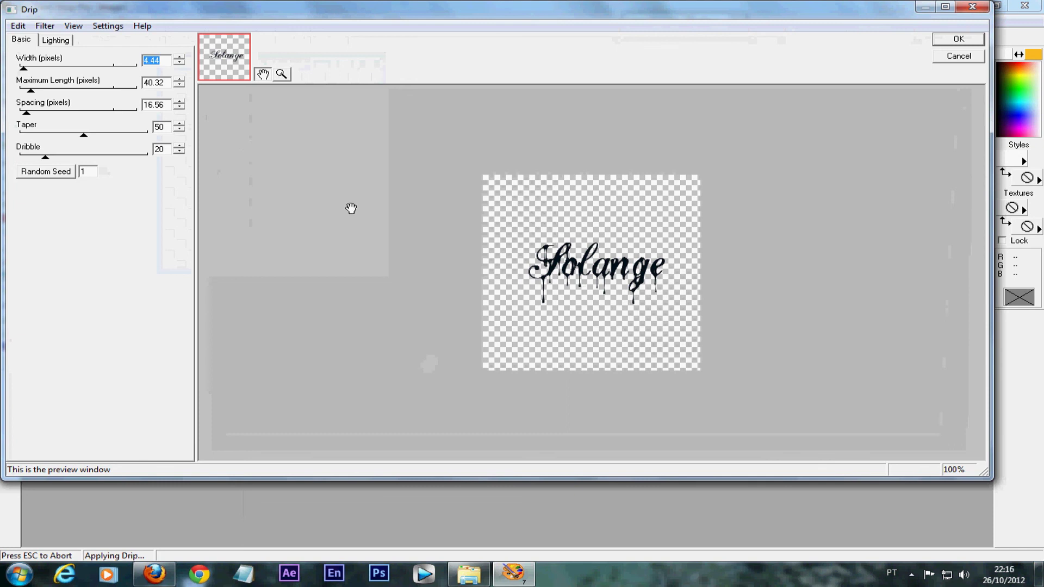
left_click(951, 40)
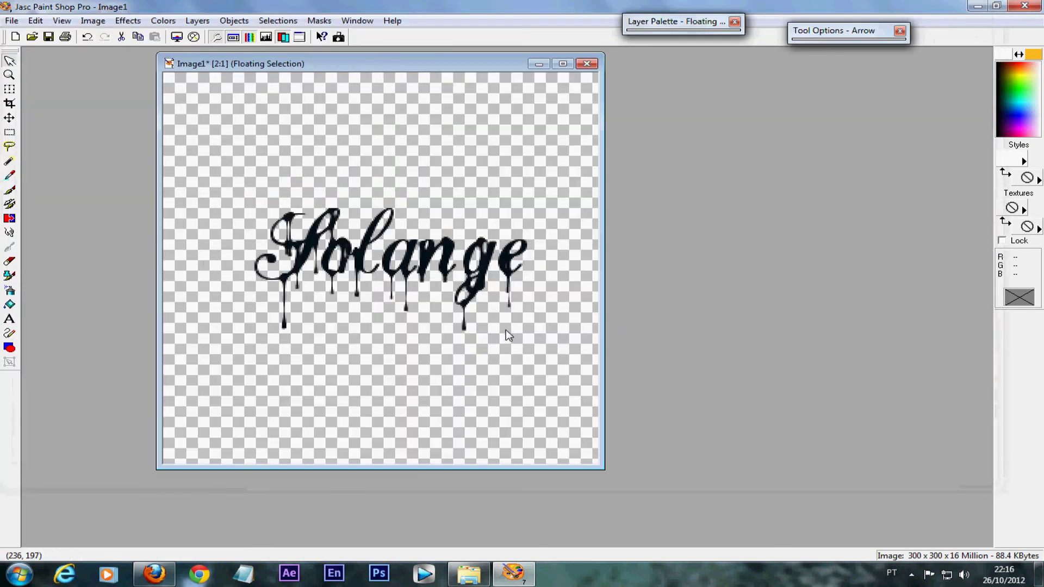
- Remove the selection from the dripping name text and show the image at normal 1:1 size
left_click(278, 21)
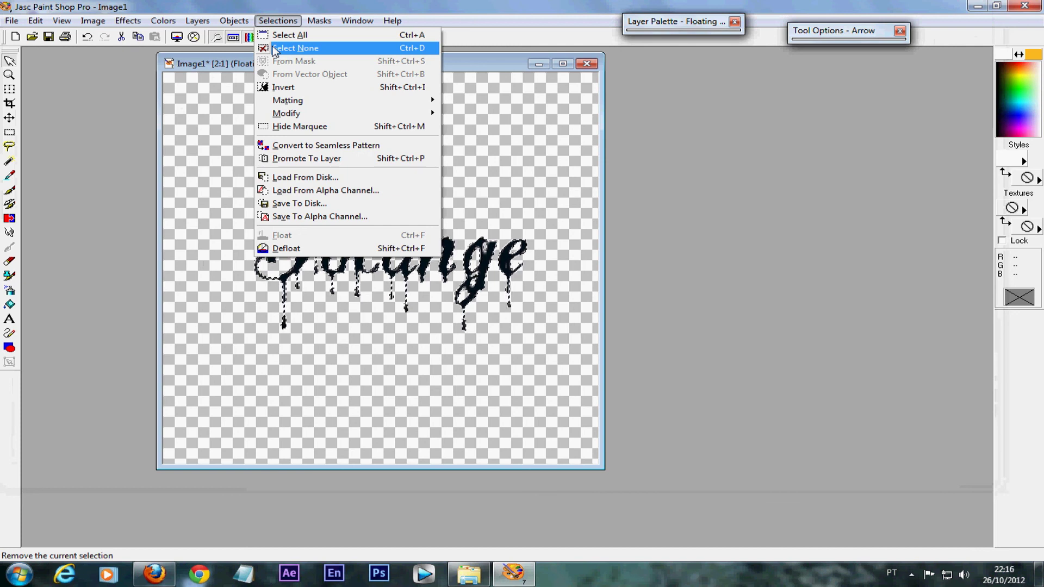
left_click(293, 49)
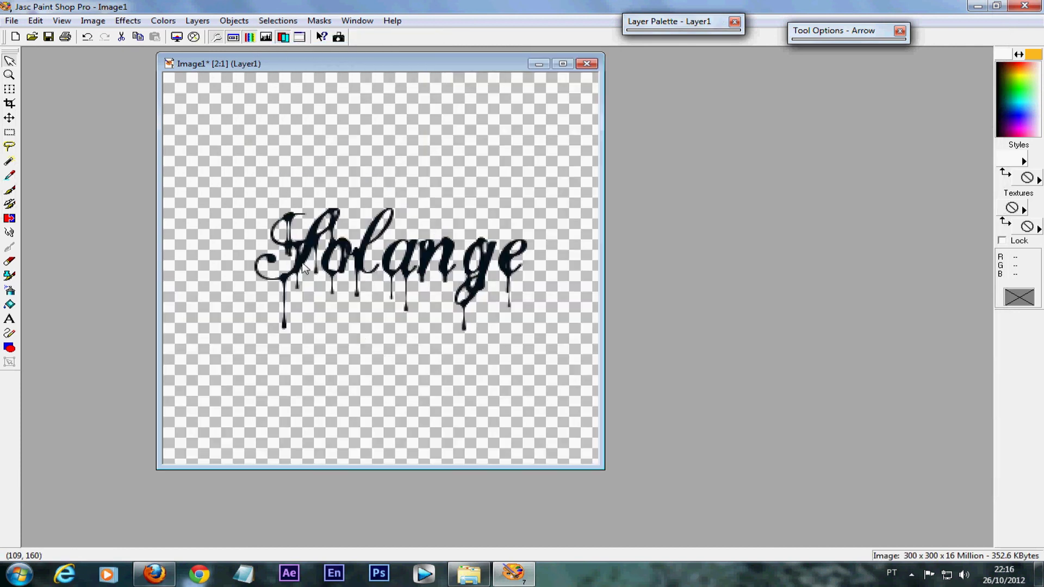
key("ctrl+alt+n")
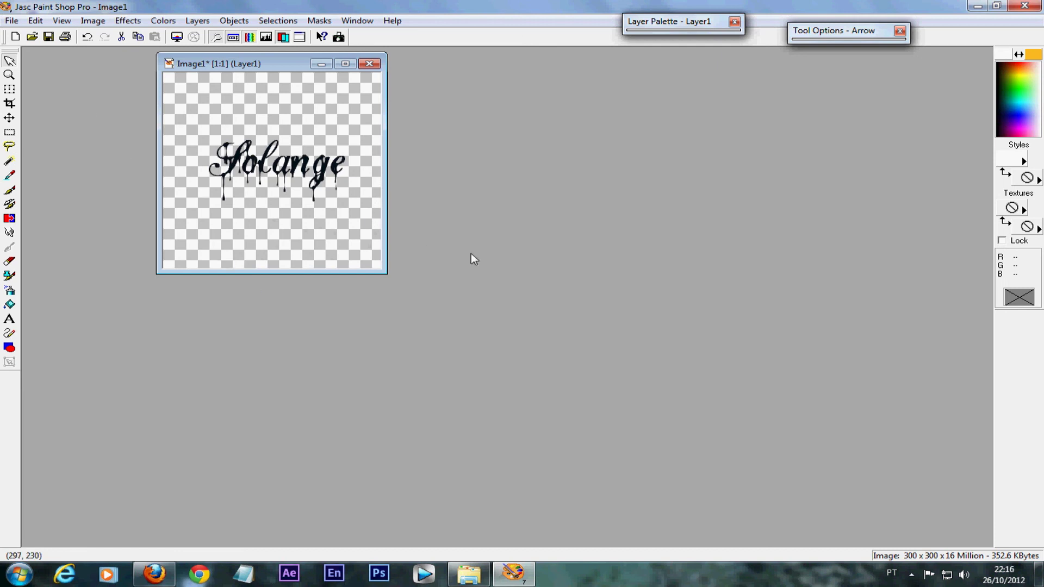